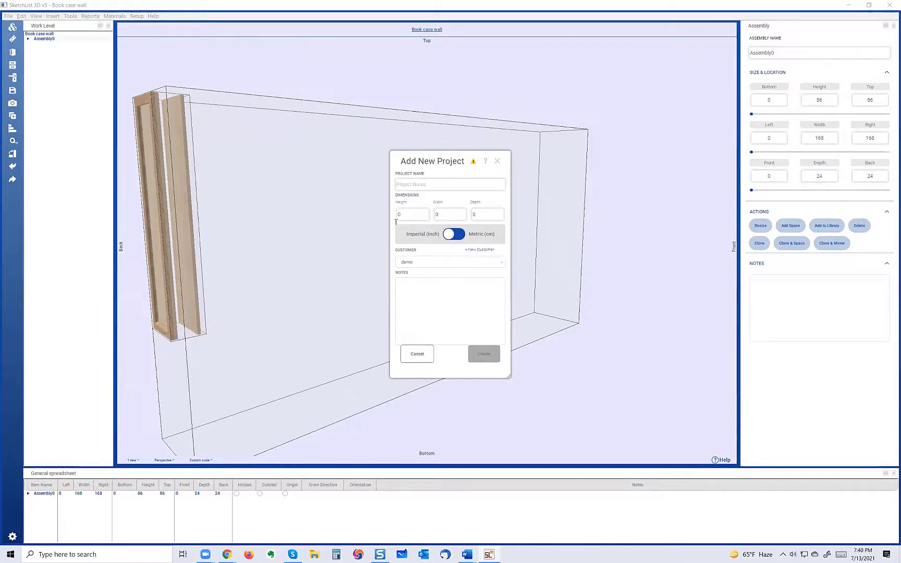
- Name the new project box demo and set its height, width and depth to 24
{"action": "left_click", "coordinate": [443, 182]}
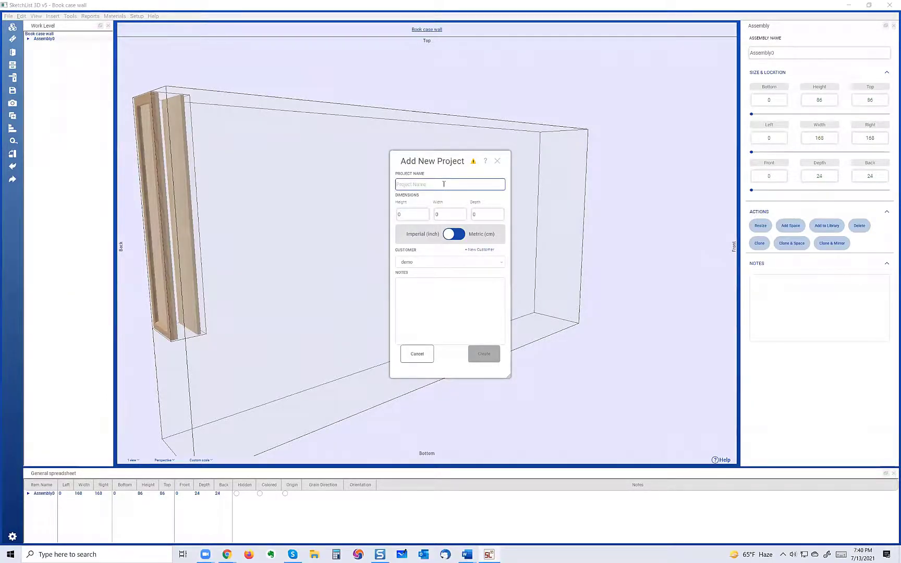
{"action": "type", "text": "box"}
{"action": "type", "text": "demo"}
{"action": "left_click", "coordinate": [414, 214]}
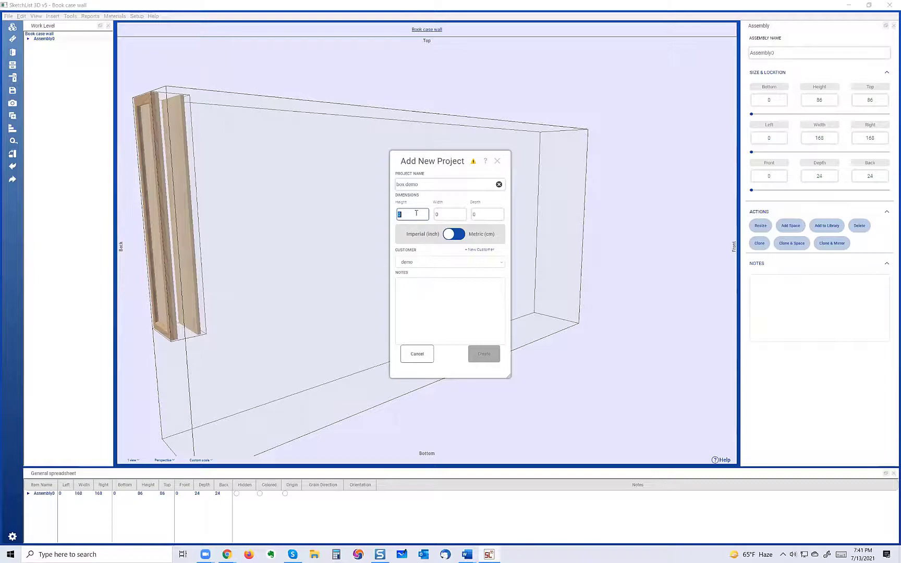
{"action": "type", "text": "24"}
{"action": "left_click", "coordinate": [460, 213]}
{"action": "type", "text": "24"}
{"action": "left_click", "coordinate": [491, 214]}
{"action": "type", "text": "24"}
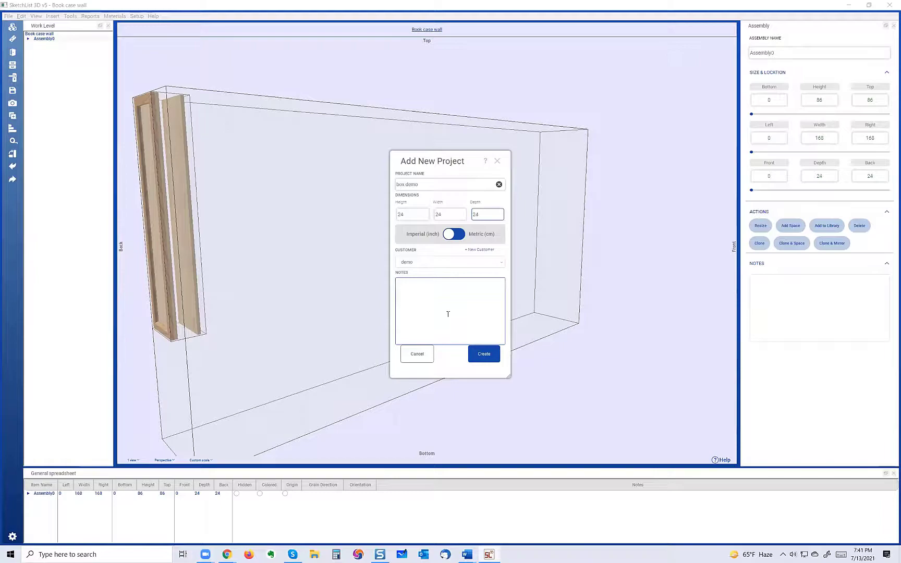
- Switch the new project's units to metric (cm) and back to imperial (inch)
{"action": "left_click", "coordinate": [460, 235]}
{"action": "left_click", "coordinate": [413, 214]}
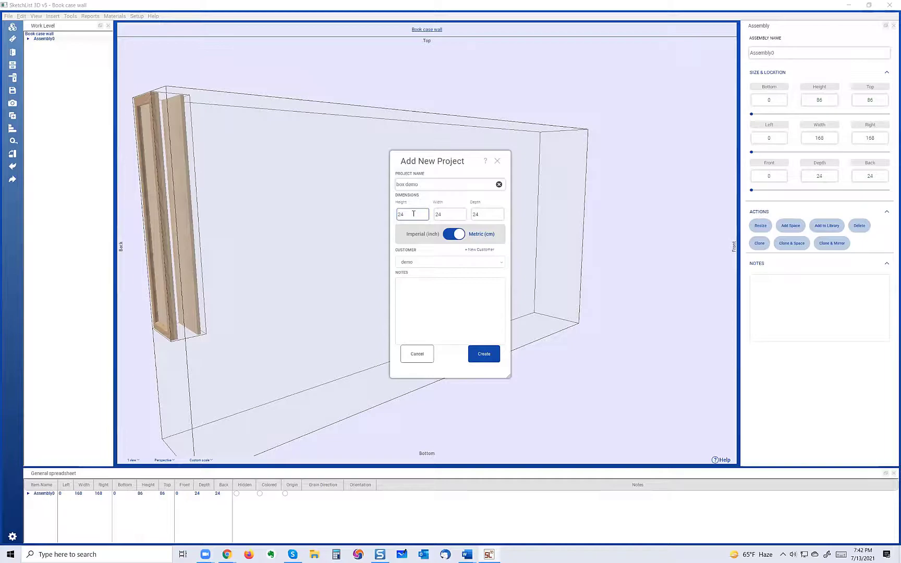
{"action": "left_click", "coordinate": [447, 235]}
{"action": "left_click", "coordinate": [457, 313]}
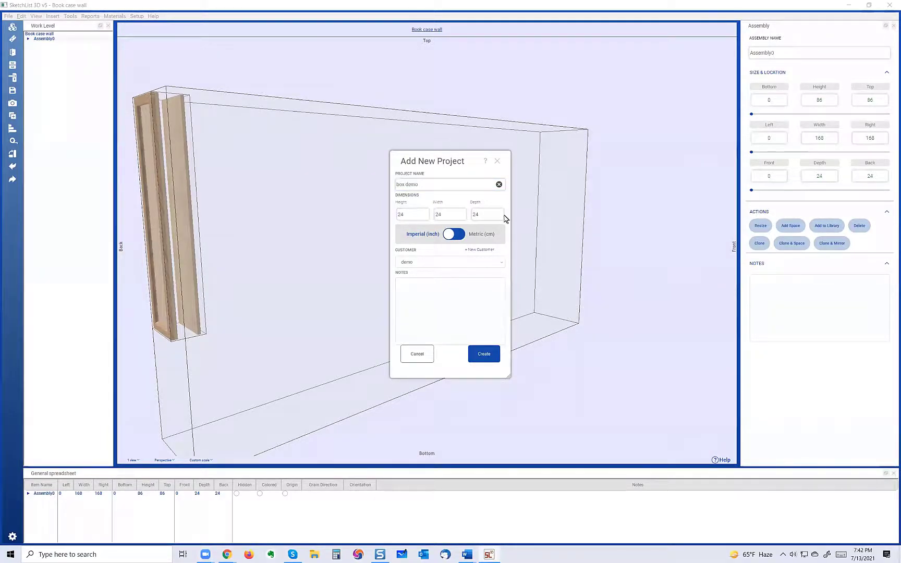
- Keep demo as the customer and create the project, closing the currently open one
{"action": "left_click", "coordinate": [499, 263]}
{"action": "left_click", "coordinate": [489, 264]}
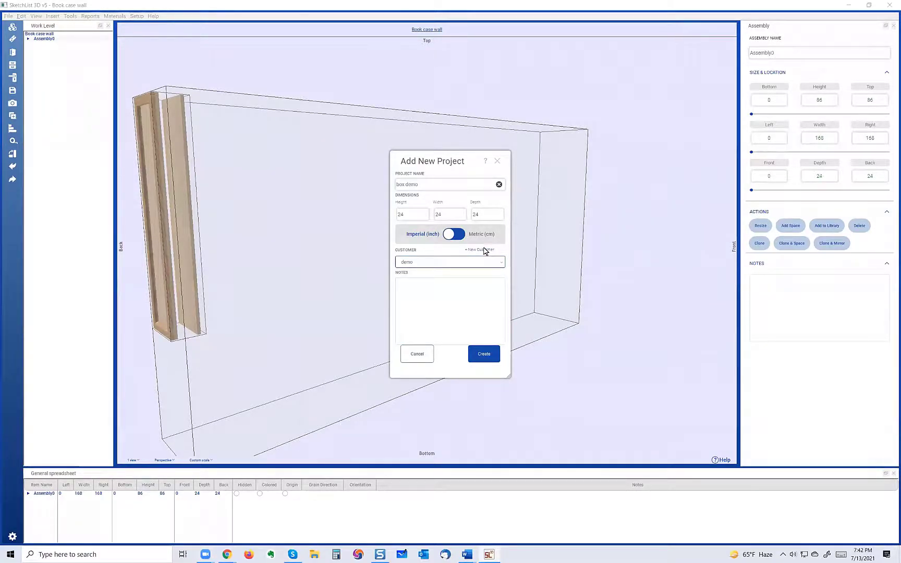
{"action": "left_click", "coordinate": [467, 286]}
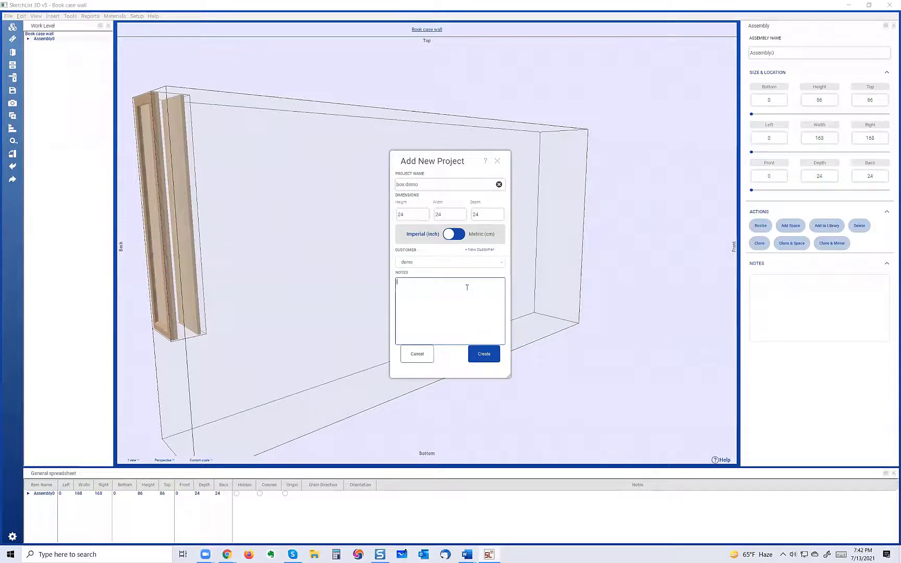
{"action": "left_click", "coordinate": [483, 356]}
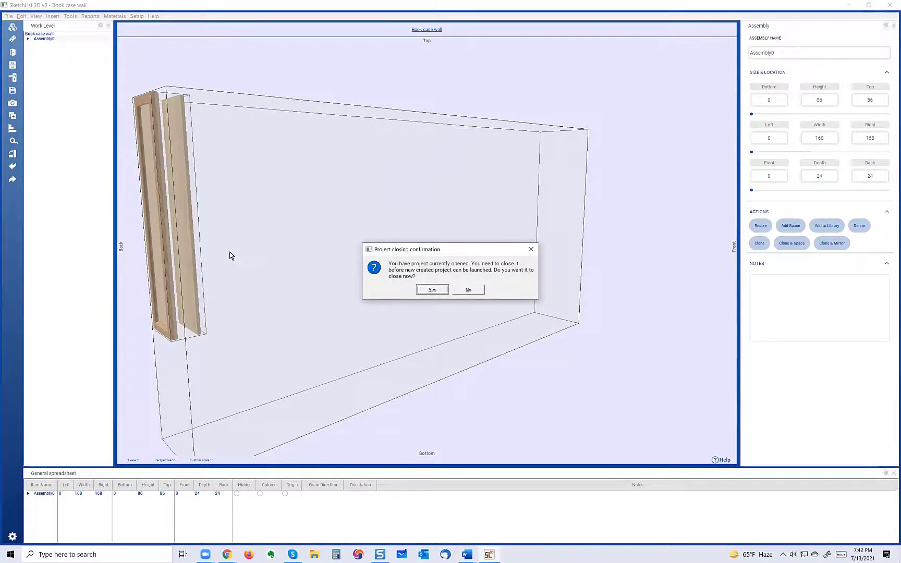
{"action": "left_click", "coordinate": [432, 290]}
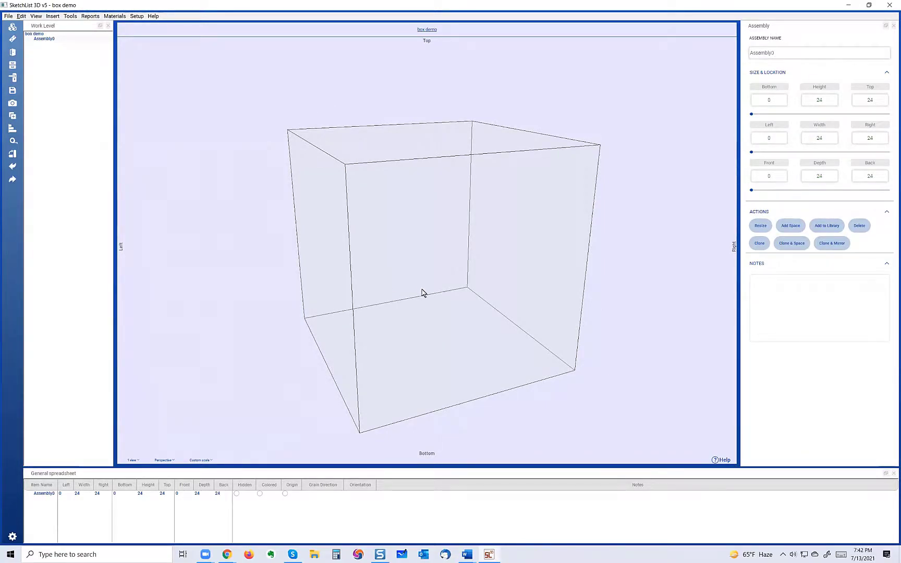
- Examine the box demo project at project and assembly level from several angles
{"action": "mouse_move", "coordinate": [411, 291]}
{"action": "left_mouse_down"}
{"action": "mouse_move", "coordinate": [400, 263]}
{"action": "mouse_move", "coordinate": [403, 277]}
{"action": "left_mouse_up"}
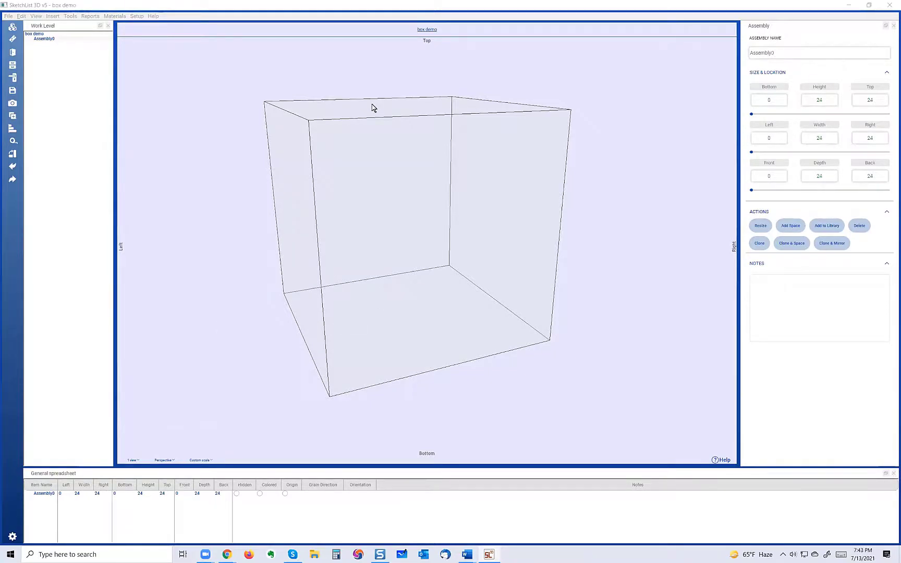
{"action": "left_click", "coordinate": [416, 251]}
{"action": "left_click_drag", "start_coordinate": [417, 251], "coordinate": [412, 262]}
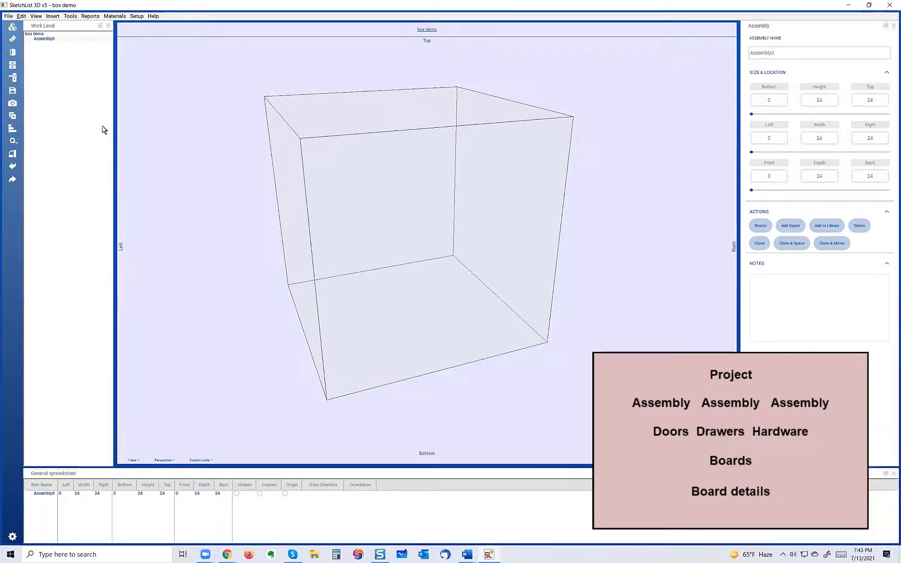
{"action": "left_click", "coordinate": [49, 33]}
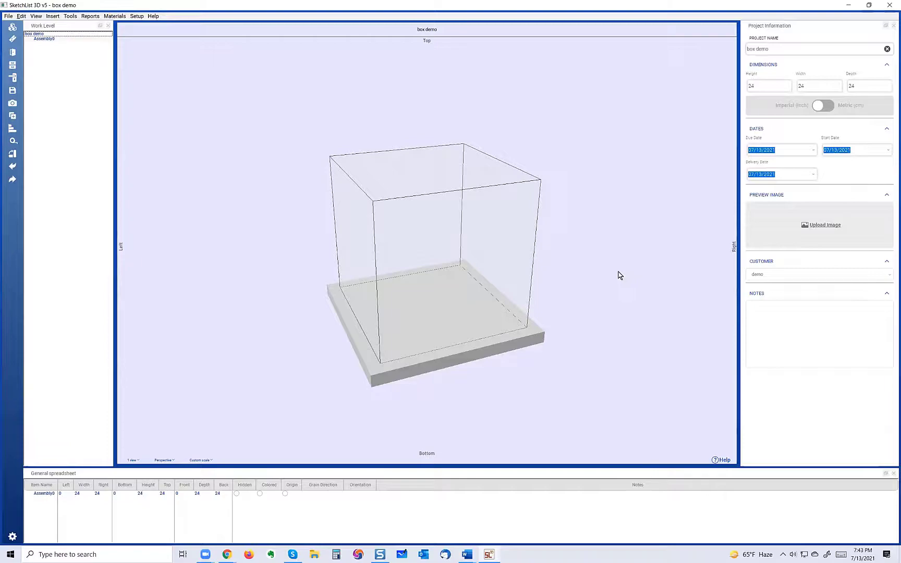
{"action": "left_click", "coordinate": [472, 227]}
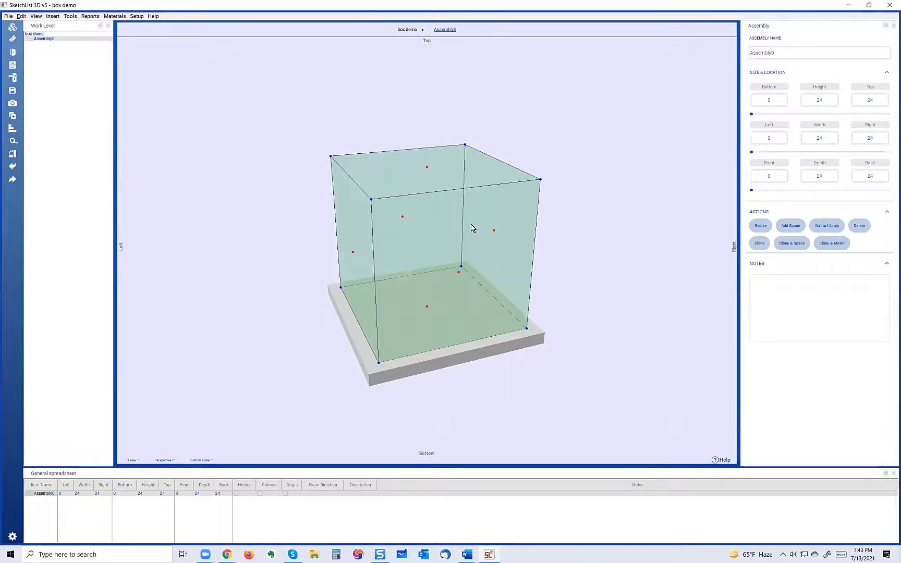
{"action": "left_click", "coordinate": [493, 335]}
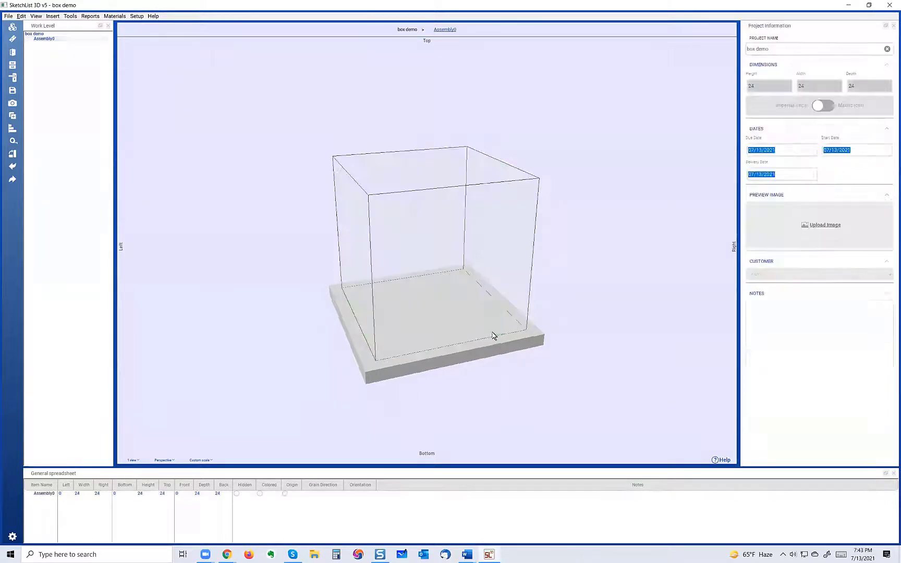
{"action": "left_click", "coordinate": [461, 251]}
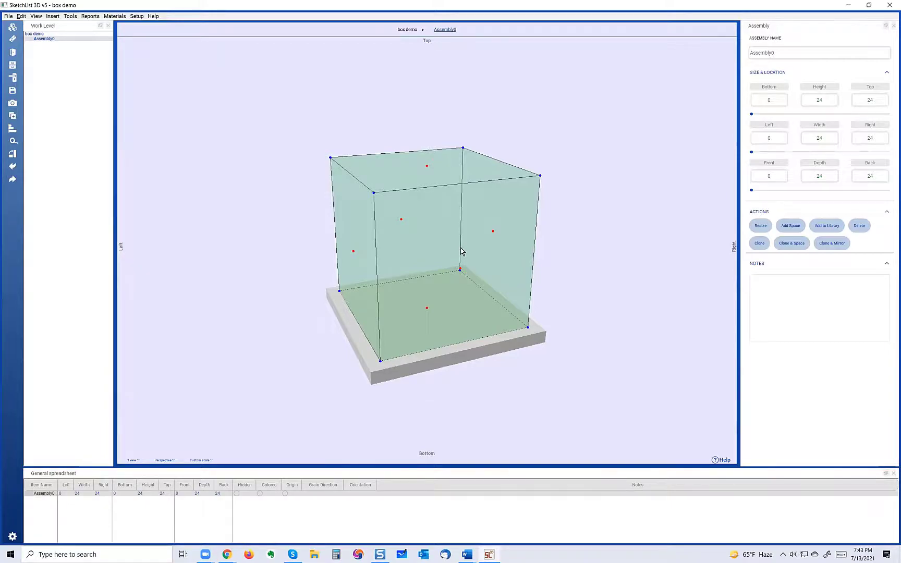
{"action": "left_click", "coordinate": [475, 298]}
{"action": "left_click", "coordinate": [434, 300]}
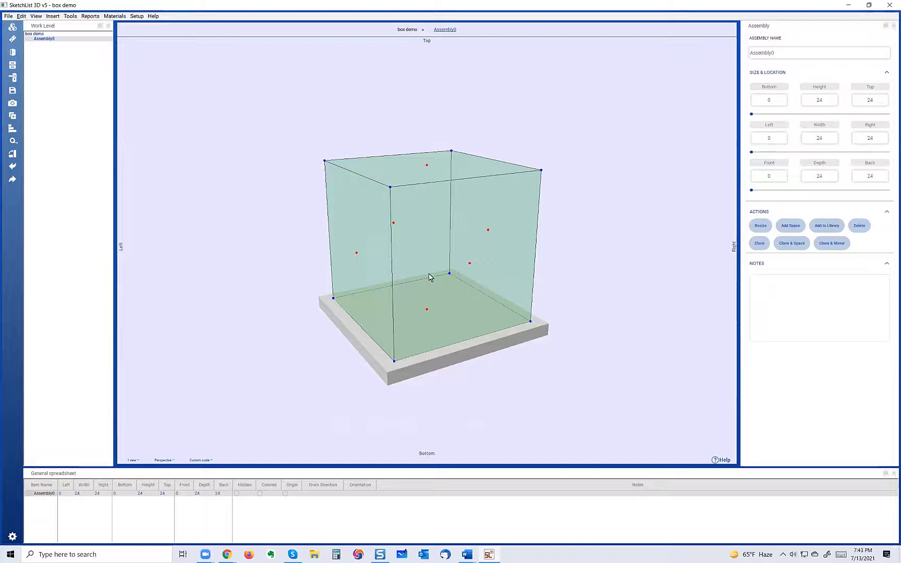
- Resize the assembly directly in the 3D view to about 14 1/32 high and 6 11/16 wide
{"action": "right_click_drag", "start_coordinate": [432, 278], "coordinate": [402, 270]}
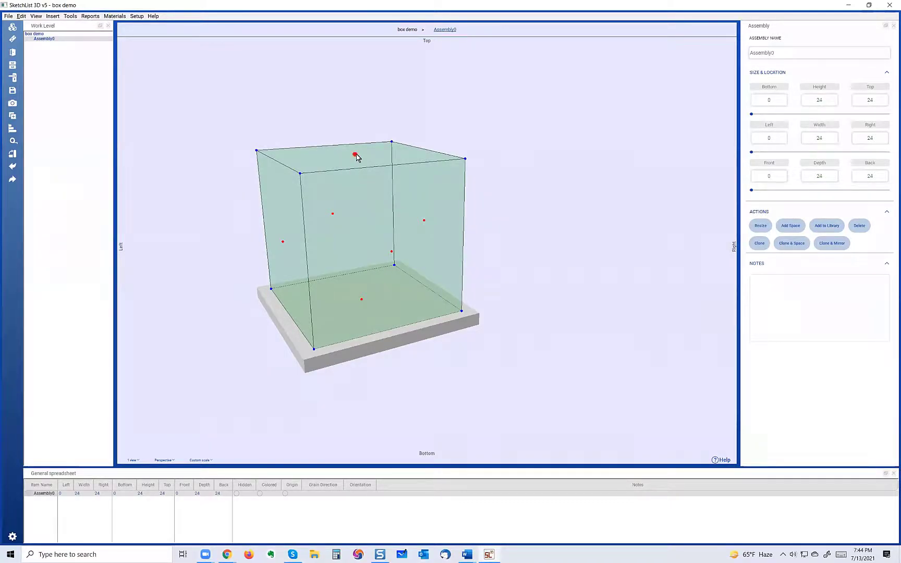
{"action": "left_click_drag", "start_coordinate": [356, 154], "coordinate": [370, 217]}
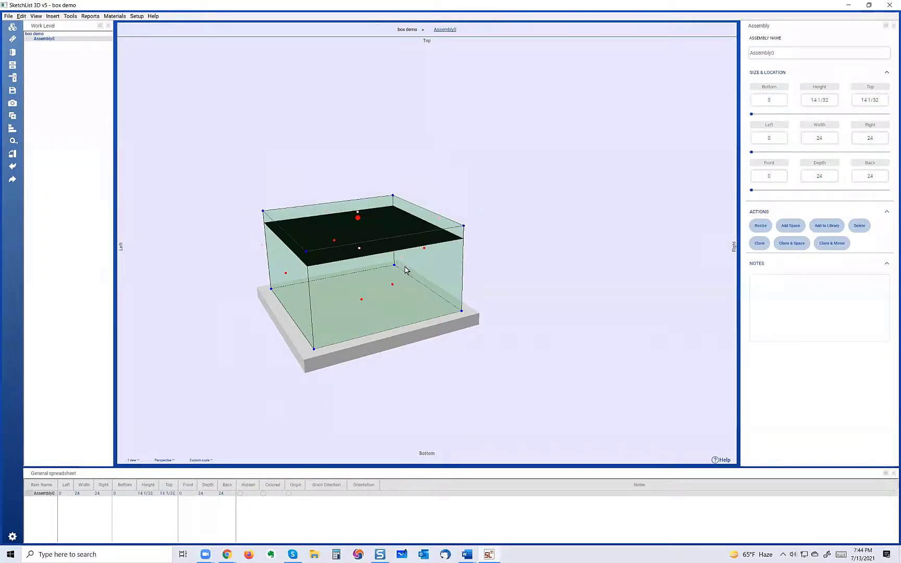
{"action": "left_click_drag", "start_coordinate": [424, 252], "coordinate": [360, 255]}
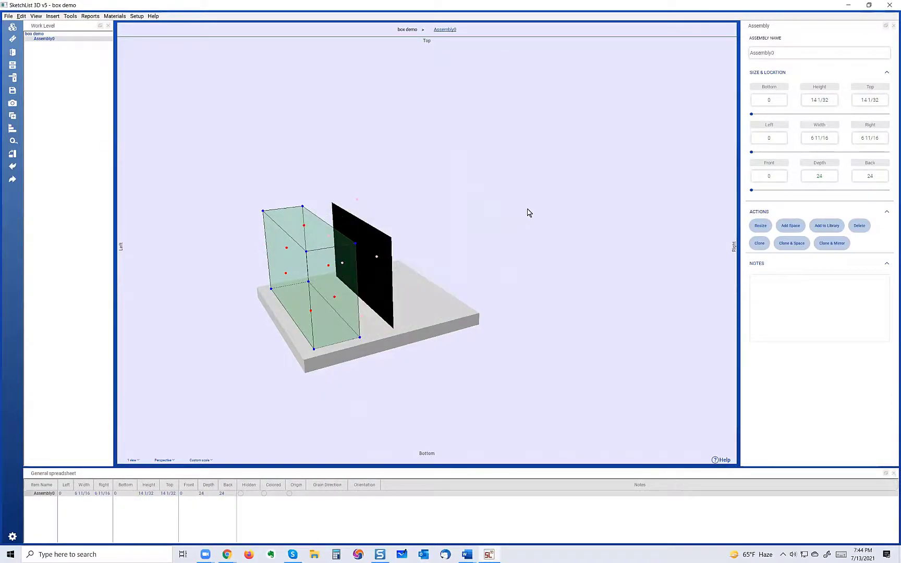
{"action": "left_click", "coordinate": [529, 212]}
{"action": "left_click", "coordinate": [331, 288]}
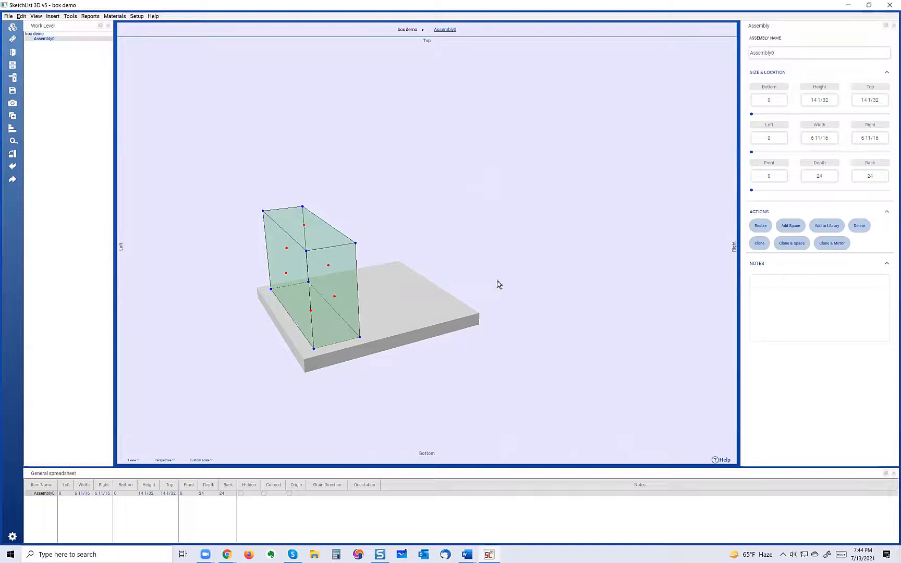
- Clone the resized assembly and slide the copy to the right end of the project base, at left position 17 5/16
{"action": "left_click", "coordinate": [761, 244]}
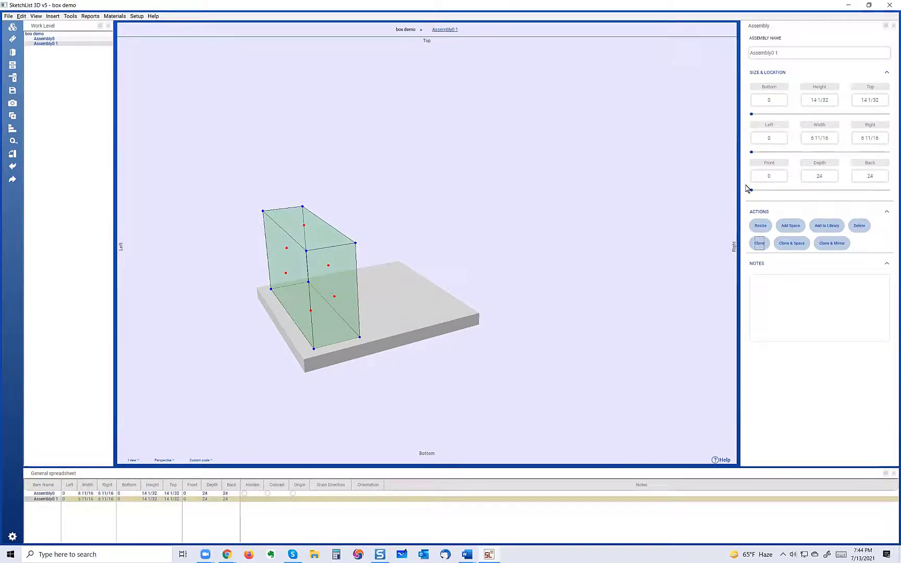
{"action": "mouse_move", "coordinate": [752, 152]}
{"action": "left_mouse_down"}
{"action": "mouse_move", "coordinate": [829, 153]}
{"action": "mouse_move", "coordinate": [894, 136]}
{"action": "left_mouse_up"}
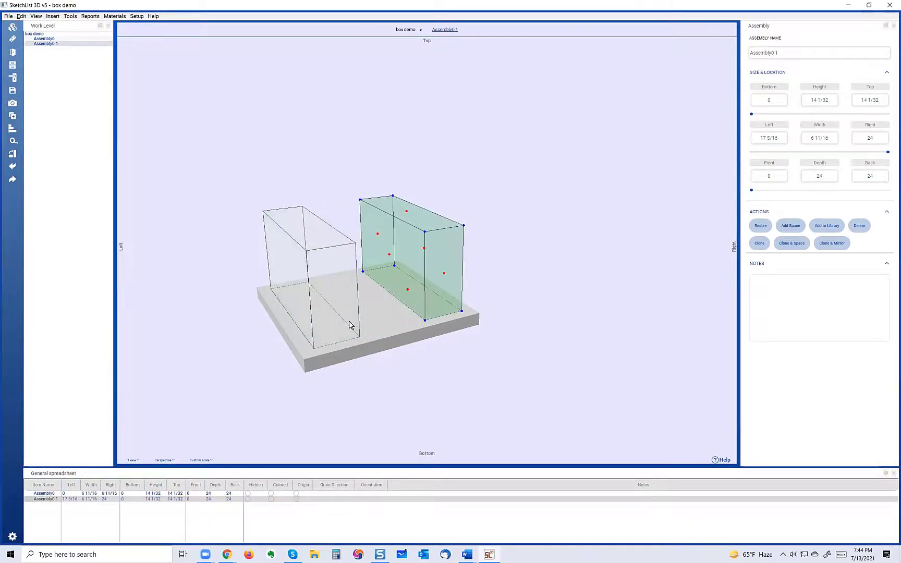
{"action": "left_click", "coordinate": [347, 313]}
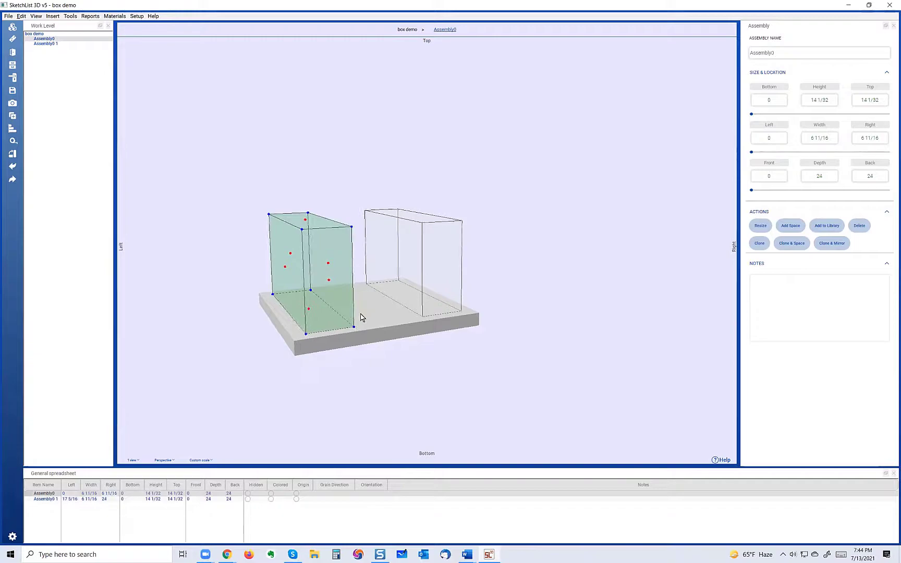
- Add a new assembly that fills the whole box demo project space
{"action": "left_click", "coordinate": [380, 336]}
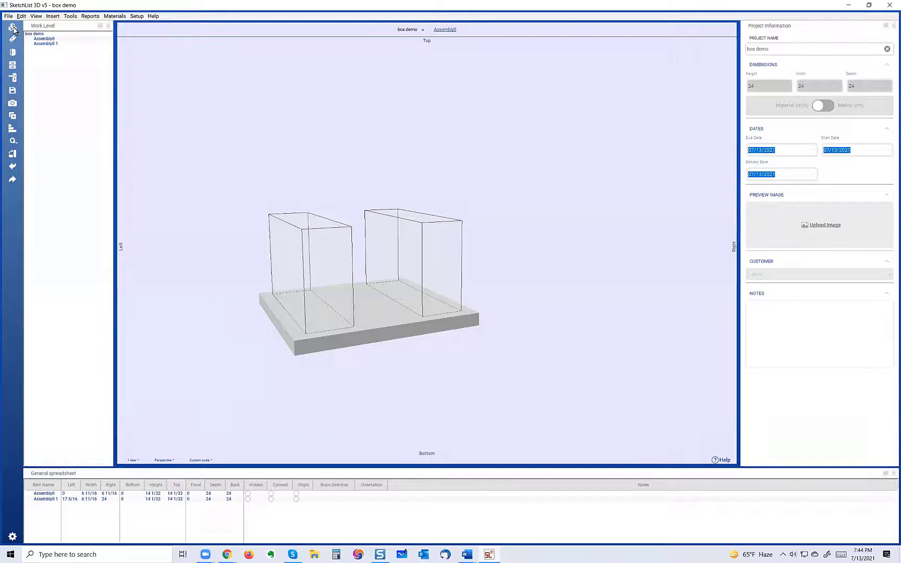
{"action": "left_click", "coordinate": [13, 29]}
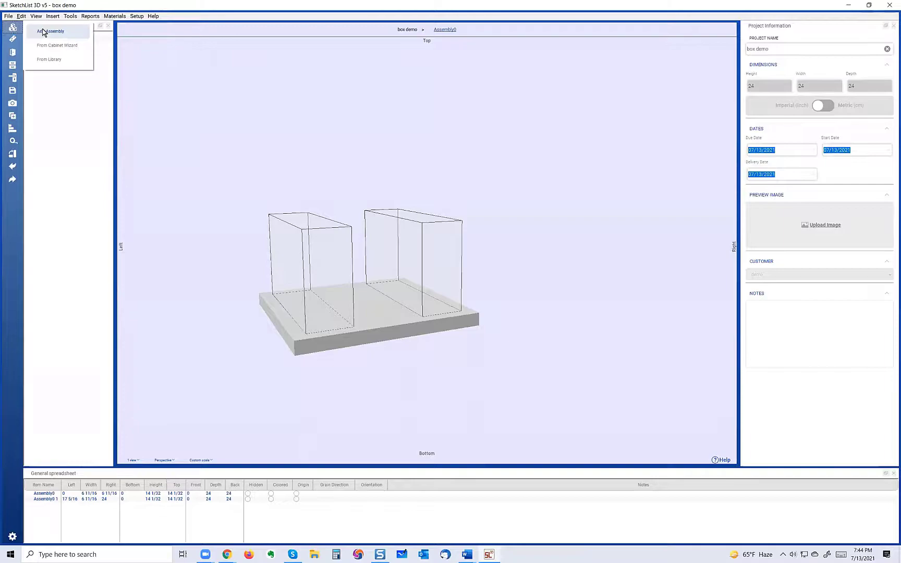
{"action": "left_click", "coordinate": [51, 31]}
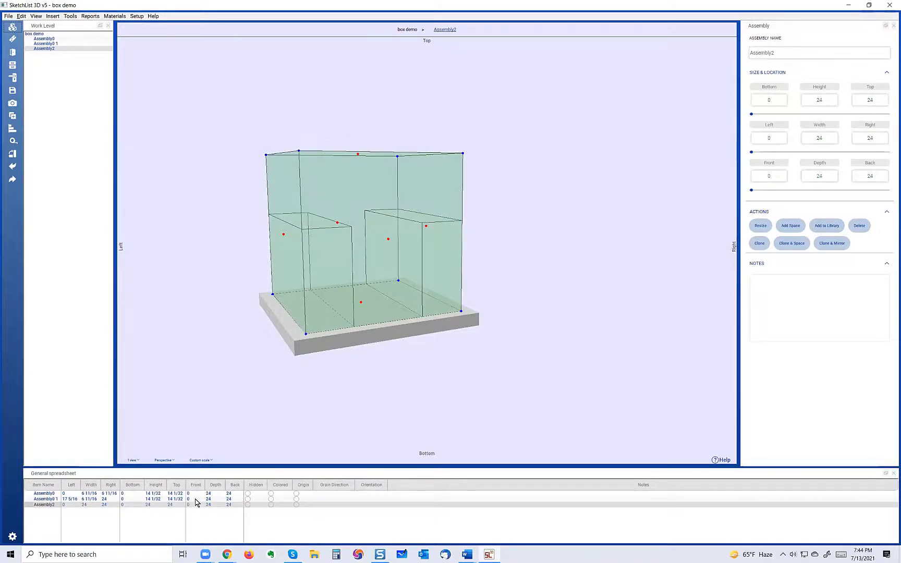
- Undock the general spreadsheet over the model and set Assembly0's width to 6 and height to 14
{"action": "left_click_drag", "start_coordinate": [179, 473], "coordinate": [333, 62]}
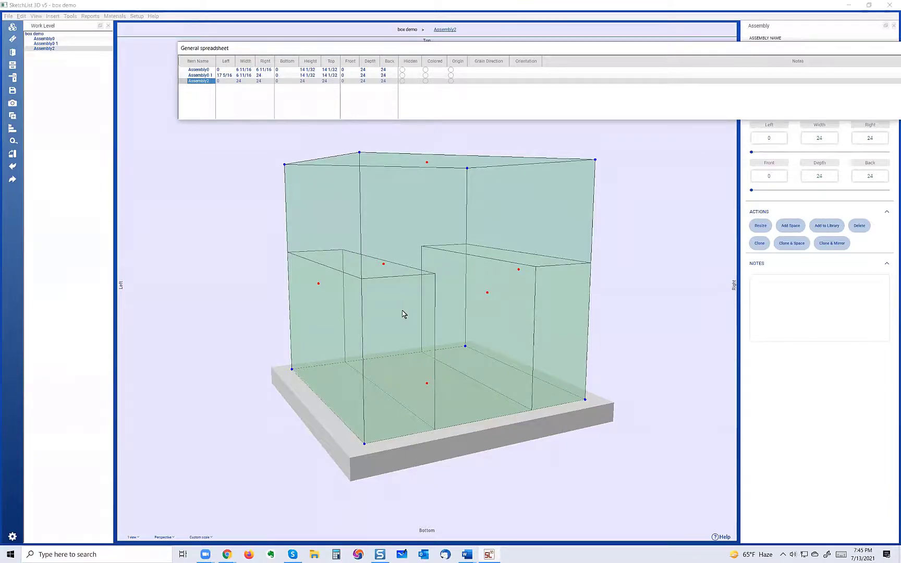
{"action": "left_click", "coordinate": [244, 71]}
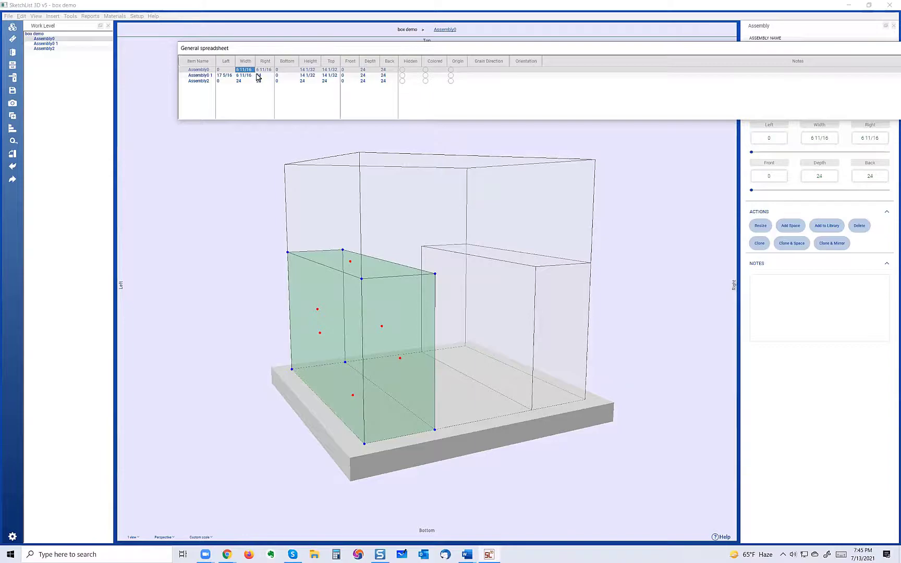
{"action": "type", "text": "6"}
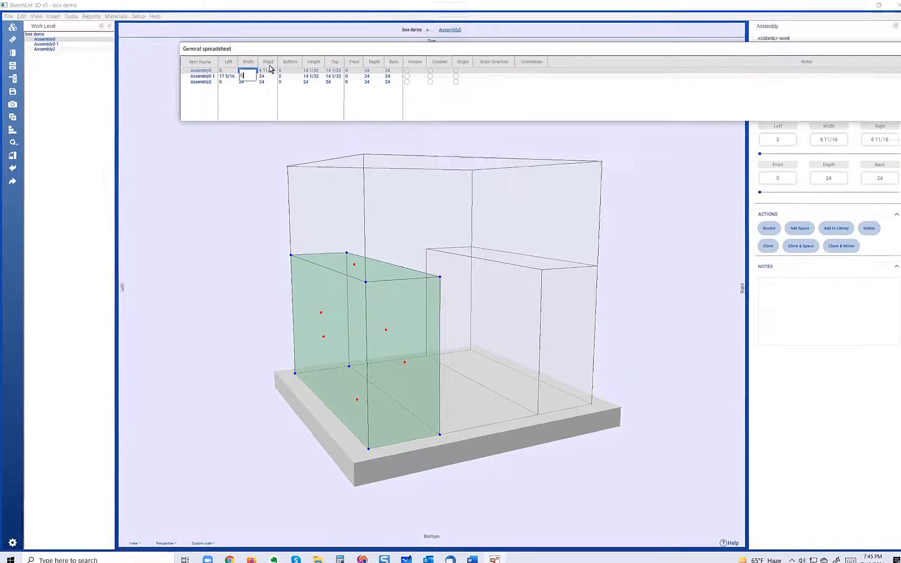
{"action": "key", "text": "Return"}
{"action": "left_click", "coordinate": [537, 122]}
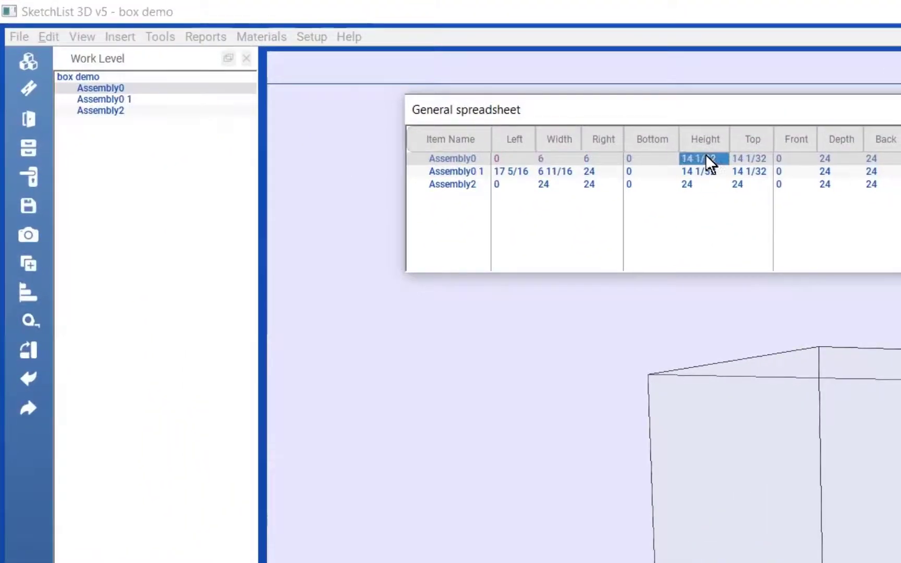
{"action": "type", "text": "14"}
{"action": "key", "text": "Return"}
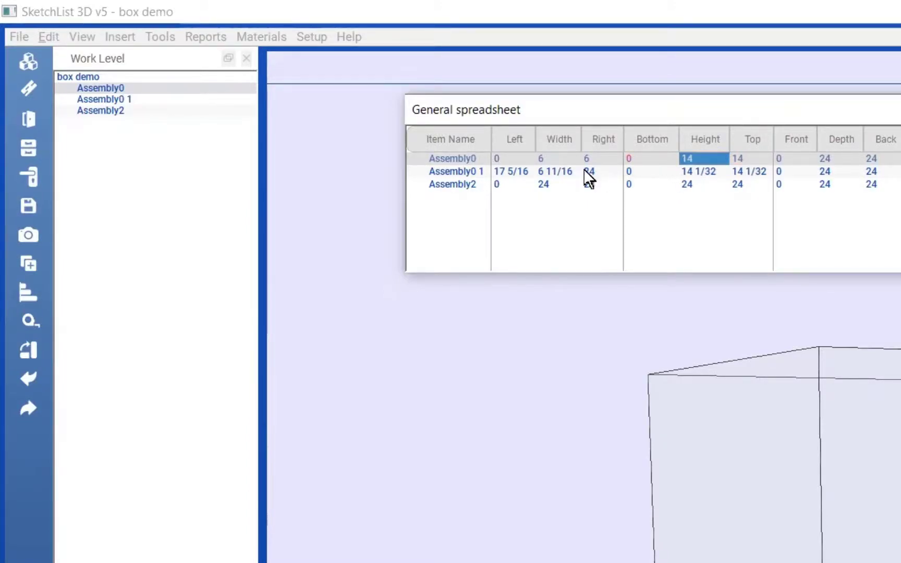
- Set the cloned assembly's width to 6 and its left position to 17 in the spreadsheet
{"action": "left_click", "coordinate": [563, 169]}
{"action": "type", "text": "6"}
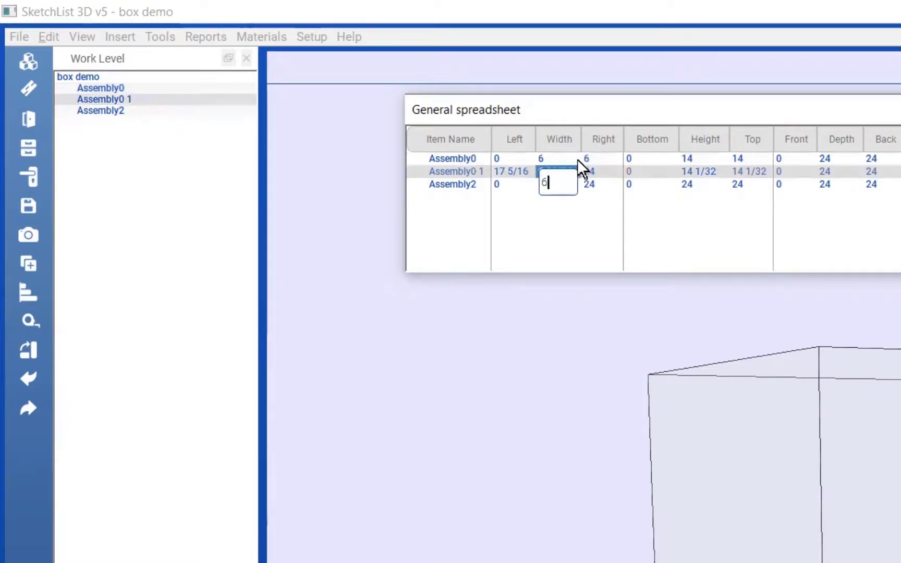
{"action": "key", "text": "Return"}
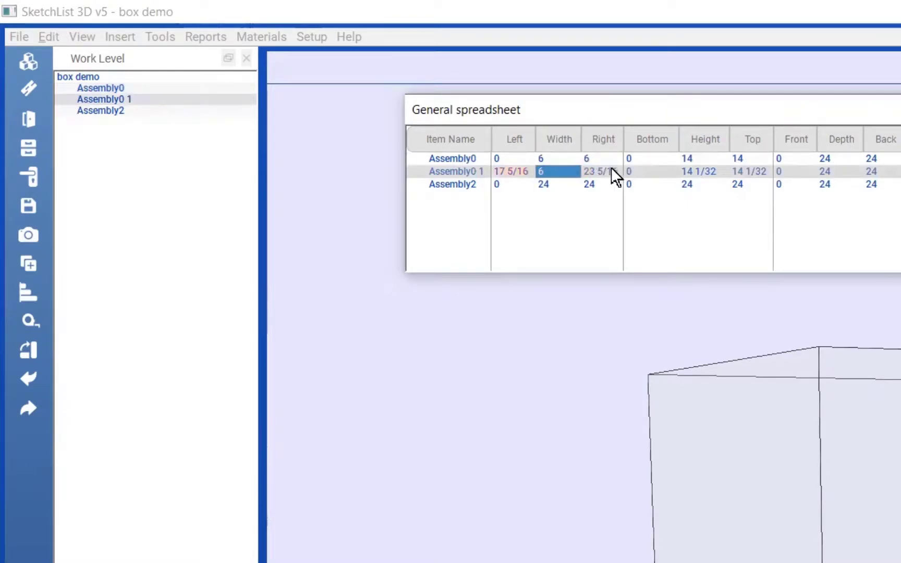
{"action": "left_click", "coordinate": [516, 172]}
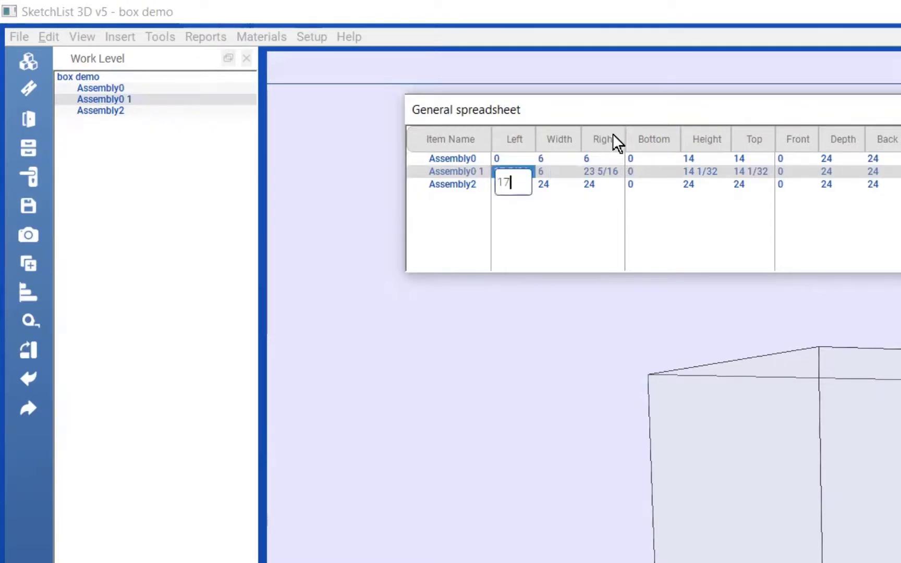
{"action": "type", "text": "17"}
{"action": "key", "text": "Return"}
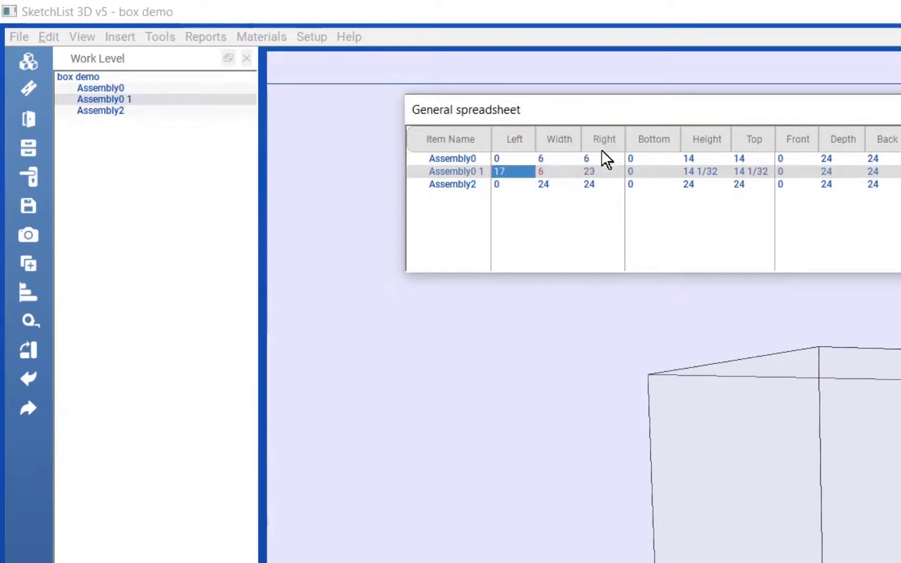
- Set the height of the cloned assembly, Assembly0 1, to 14 in the spreadsheet
{"action": "left_click", "coordinate": [691, 171]}
{"action": "type", "text": "14"}
{"action": "key", "text": "Return"}
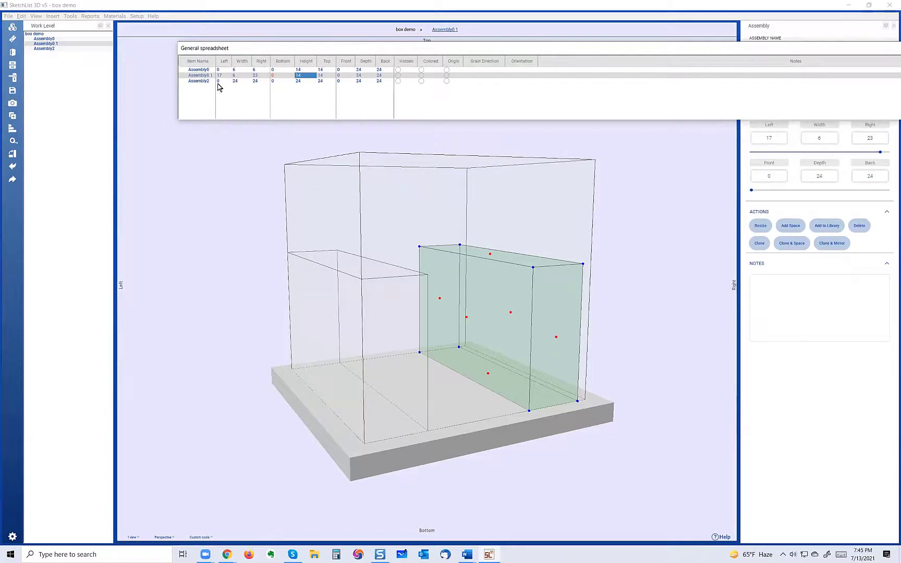
{"action": "left_click", "coordinate": [328, 70]}
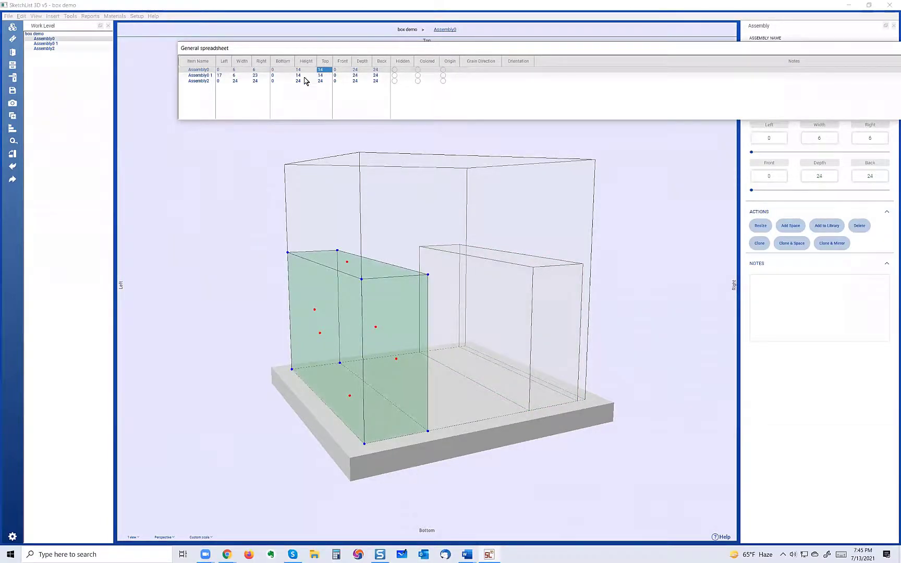
- Set Assembly2's bottom position to 14 and its height to 6 in the spreadsheet
{"action": "left_click", "coordinate": [281, 81]}
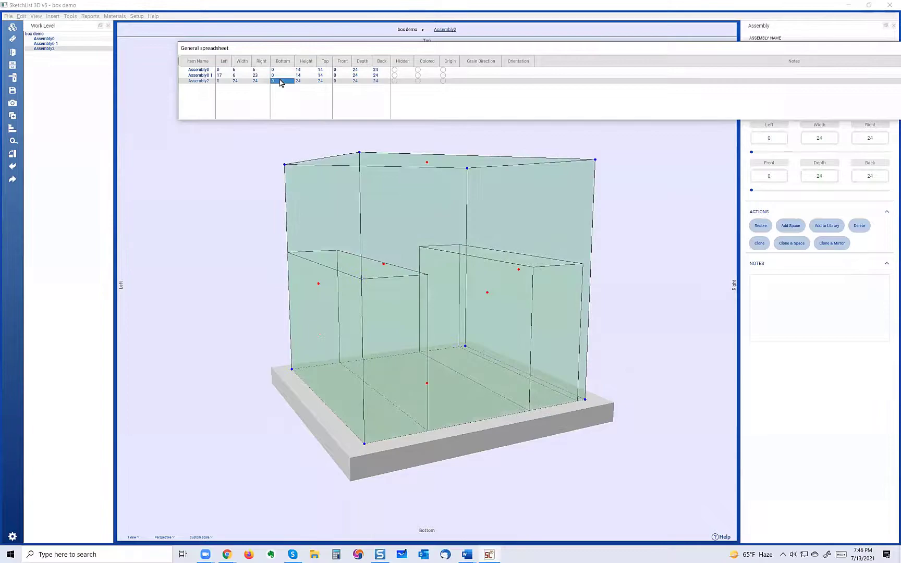
{"action": "left_click", "coordinate": [281, 82]}
{"action": "key", "text": "Return"}
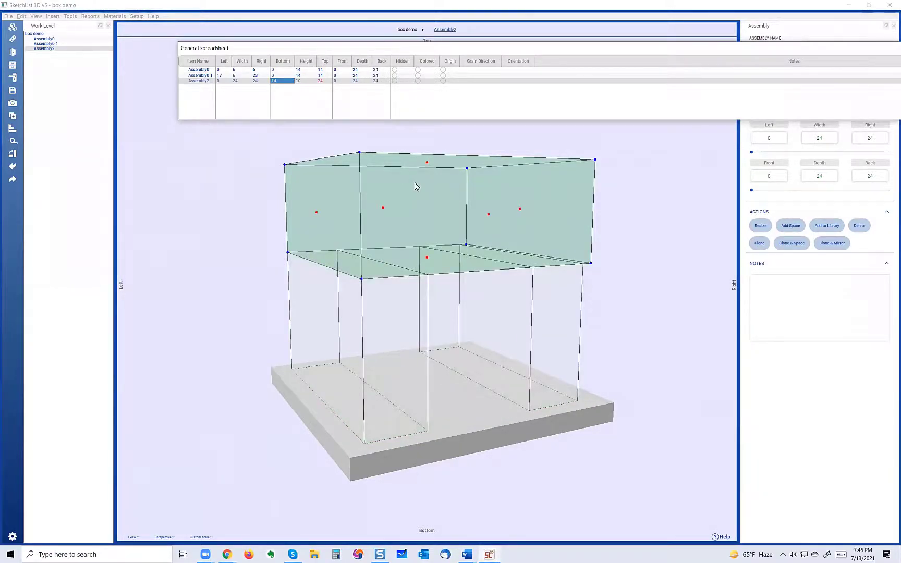
{"action": "left_click", "coordinate": [305, 82]}
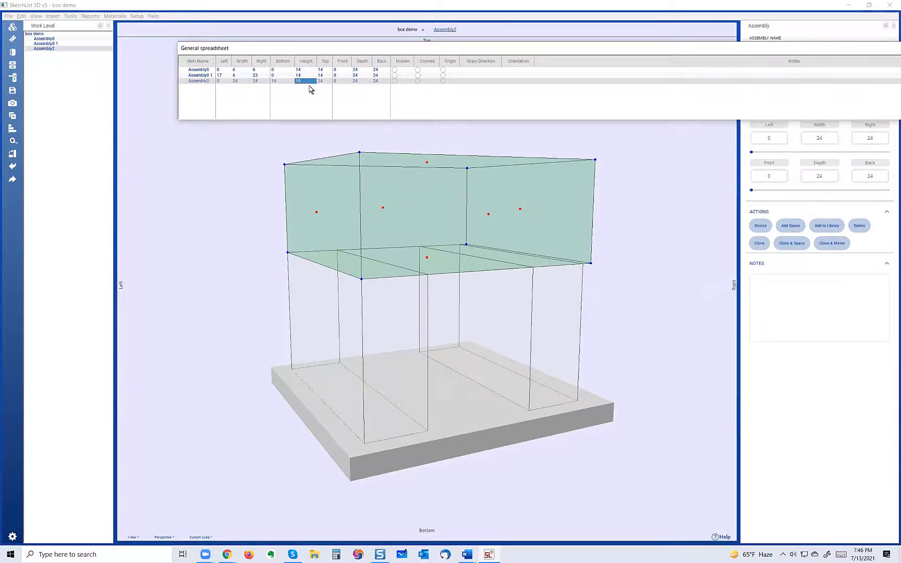
{"action": "type", "text": "6"}
{"action": "key", "text": "Return"}
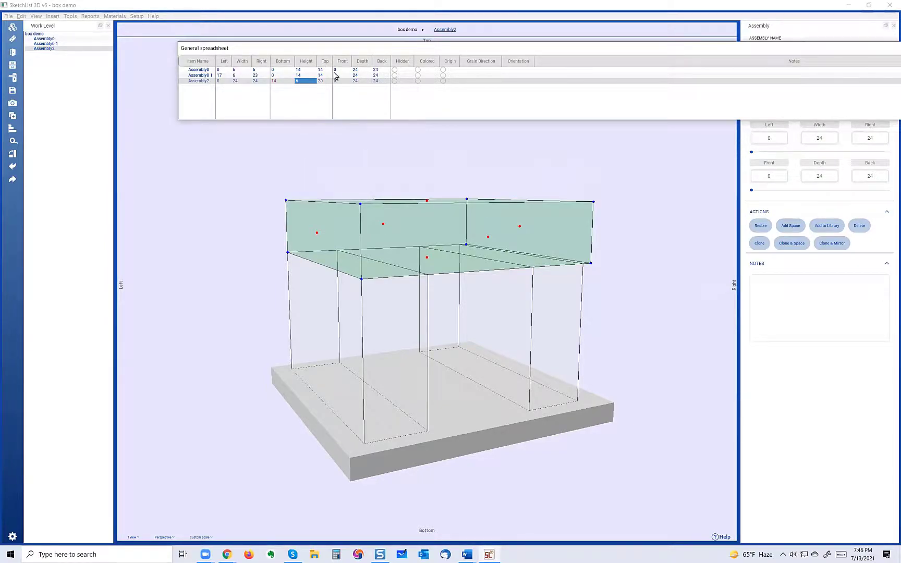
- Reduce Assembly2's height to 4 in the spreadsheet
{"action": "left_click", "coordinate": [302, 85]}
{"action": "key", "text": "Return"}
{"action": "left_click", "coordinate": [310, 81]}
{"action": "type", "text": "4"}
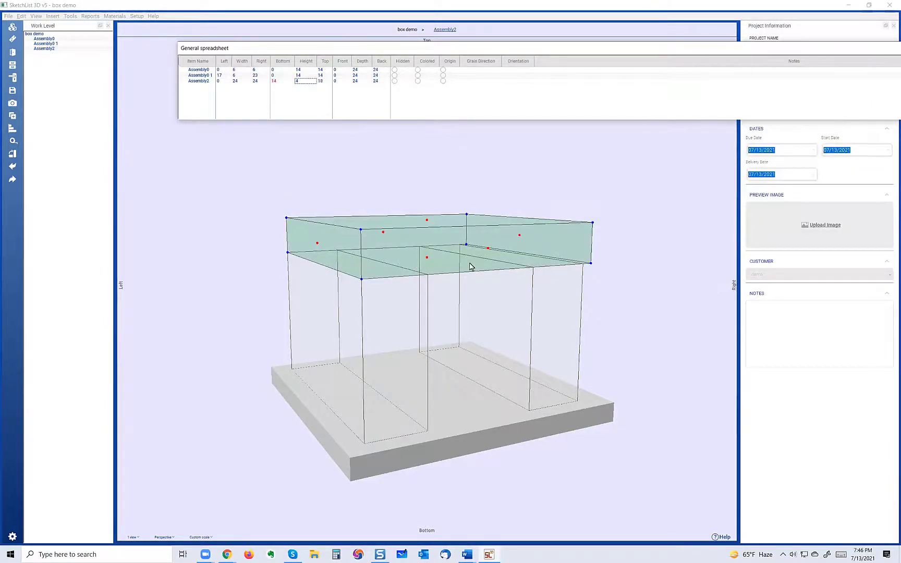
- Set the right position of Assembly0 1 to 24 in the spreadsheet, aligning it with the right end of Assembly2
{"action": "left_click", "coordinate": [421, 262]}
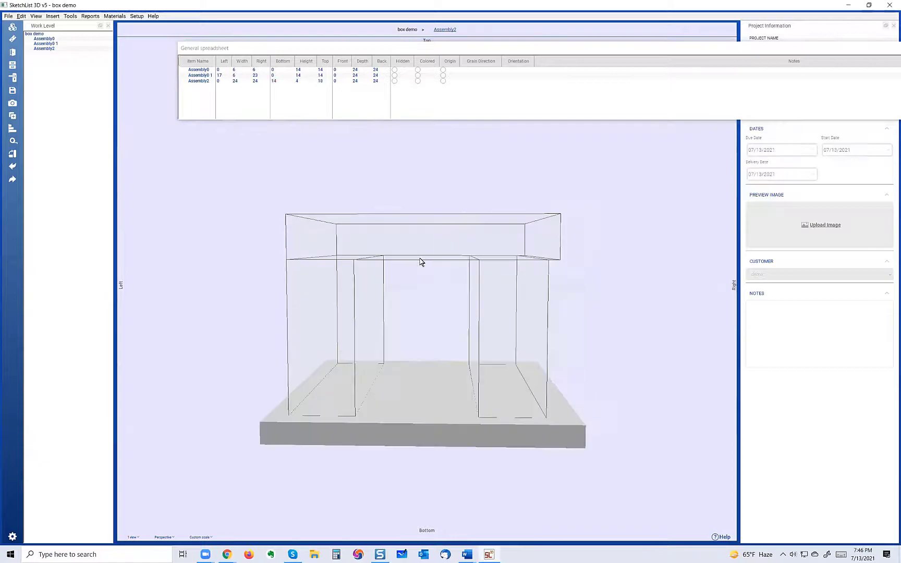
{"action": "left_click", "coordinate": [505, 236]}
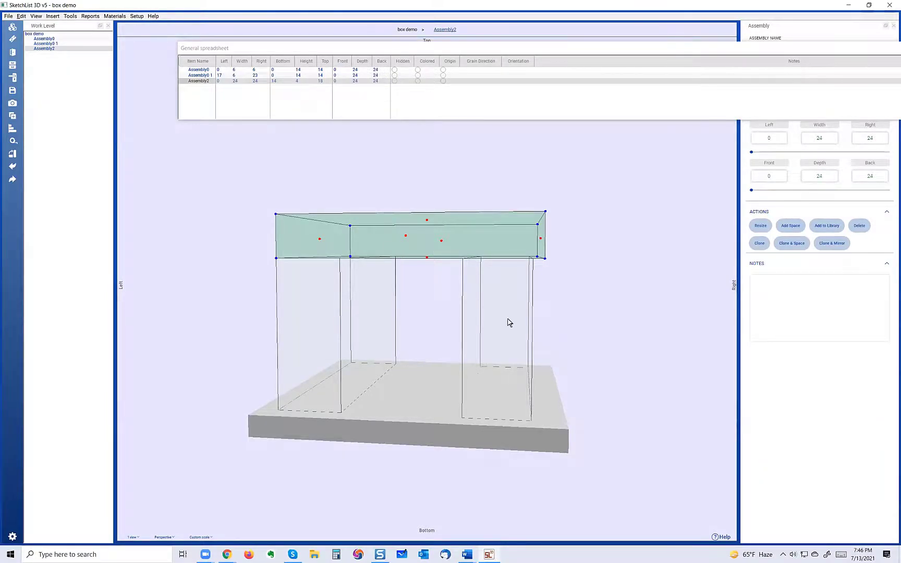
{"action": "double_click", "coordinate": [261, 77]}
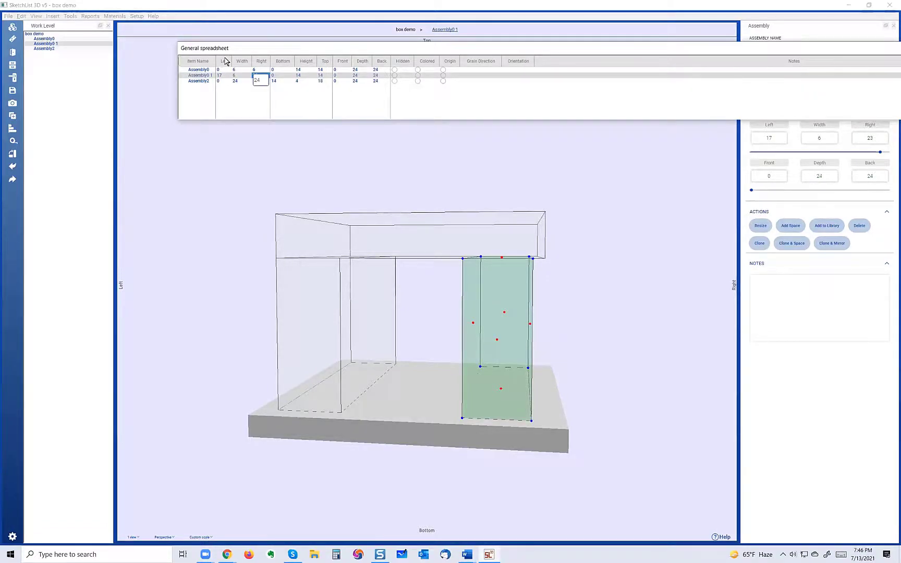
{"action": "key", "text": "Return"}
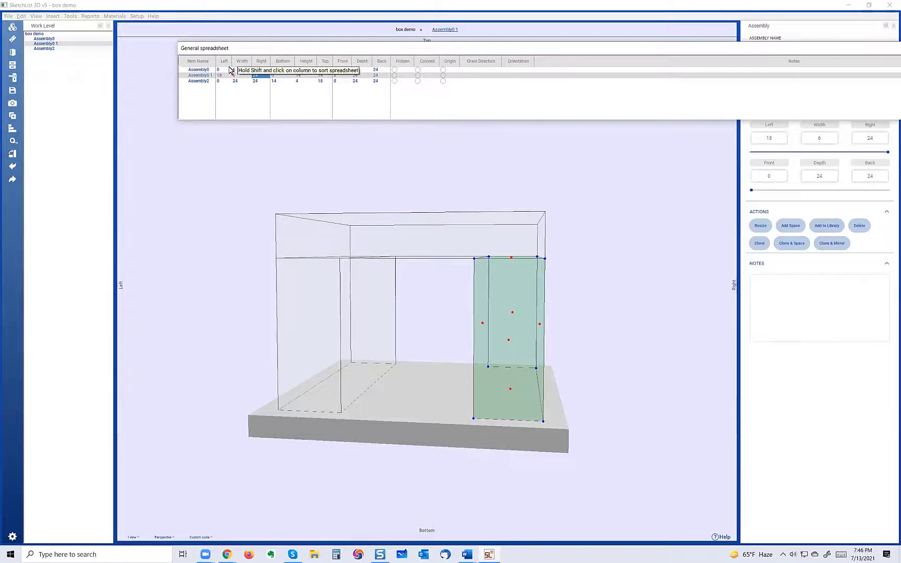
- Examine from several angles how the two upright assemblies sit beneath the top assembly
{"action": "left_click", "coordinate": [386, 317]}
{"action": "left_click_drag", "start_coordinate": [386, 317], "coordinate": [407, 329]}
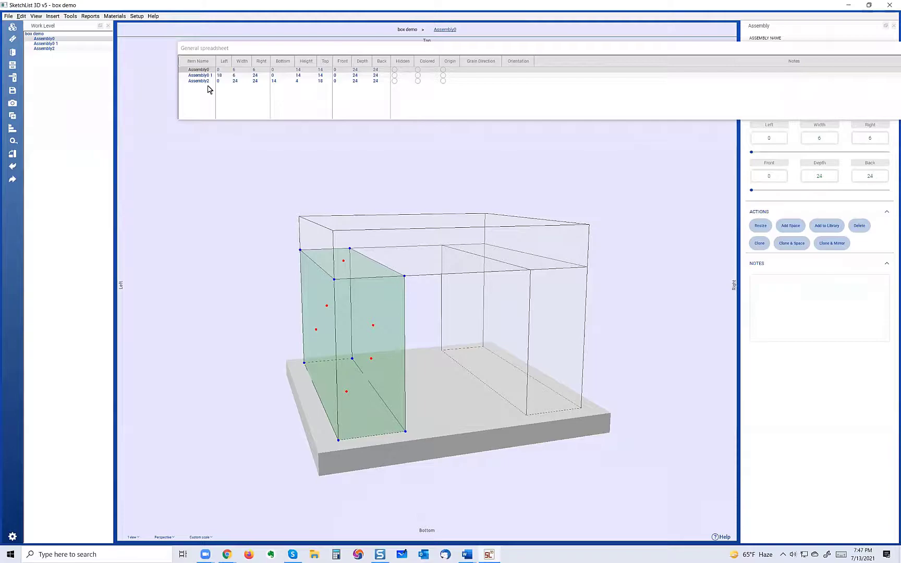
{"action": "left_click", "coordinate": [422, 450]}
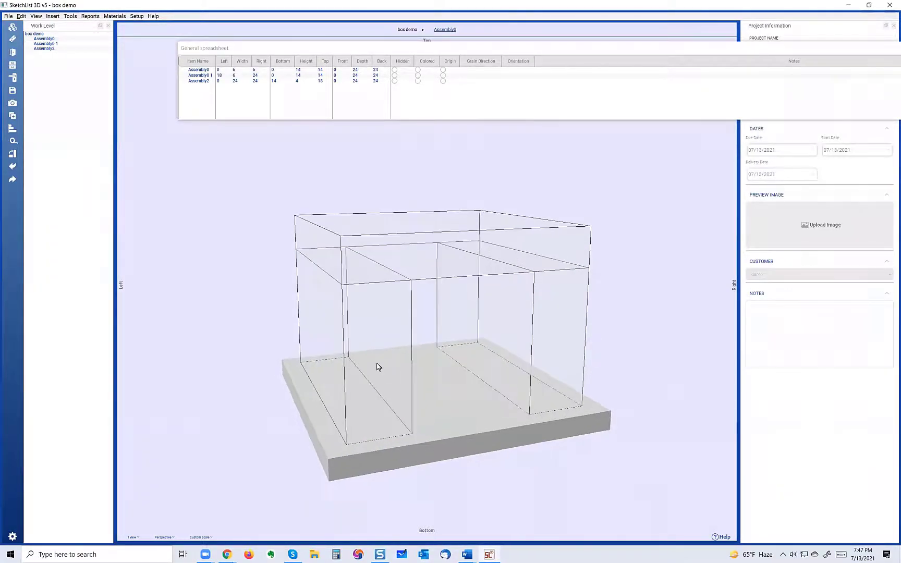
{"action": "left_click", "coordinate": [369, 362]}
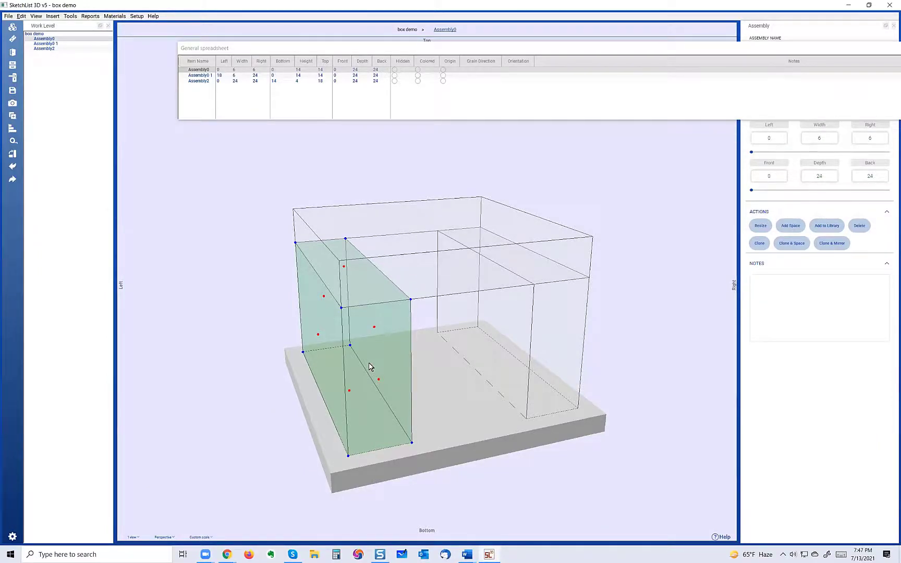
{"action": "left_click_drag", "start_coordinate": [369, 367], "coordinate": [391, 376]}
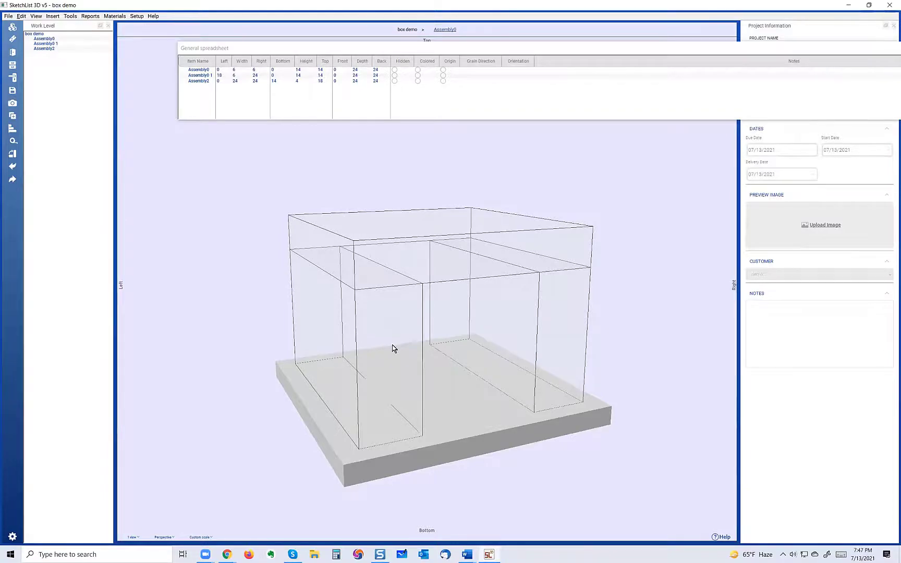
{"action": "scroll", "coordinate": [394, 349], "scroll_direction": "up", "scroll_amount": 2}
{"action": "scroll", "coordinate": [392, 344], "scroll_direction": "down", "scroll_amount": 2}
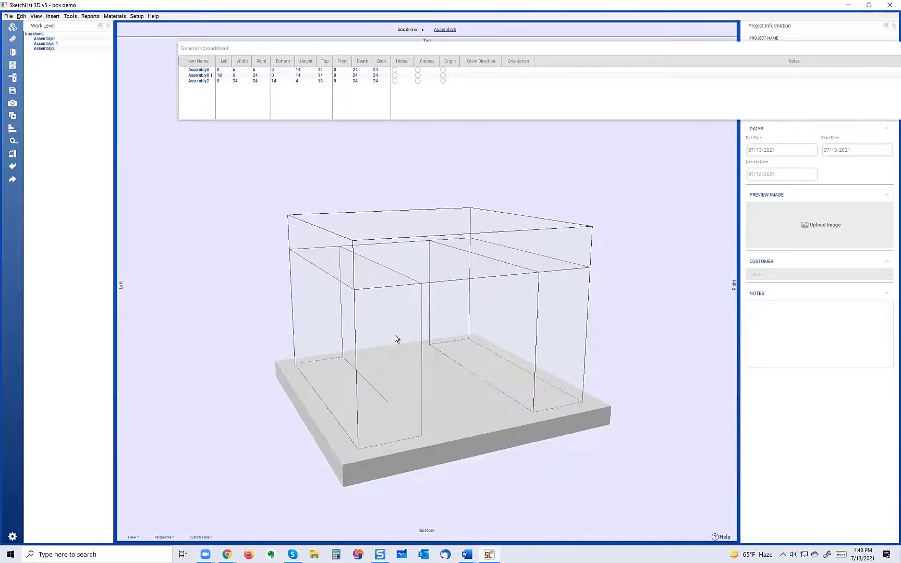
{"action": "right_click_drag", "start_coordinate": [396, 338], "coordinate": [377, 327]}
- Resize Assembly0 from its front face, setting the front position to 2
{"action": "left_click", "coordinate": [348, 323]}
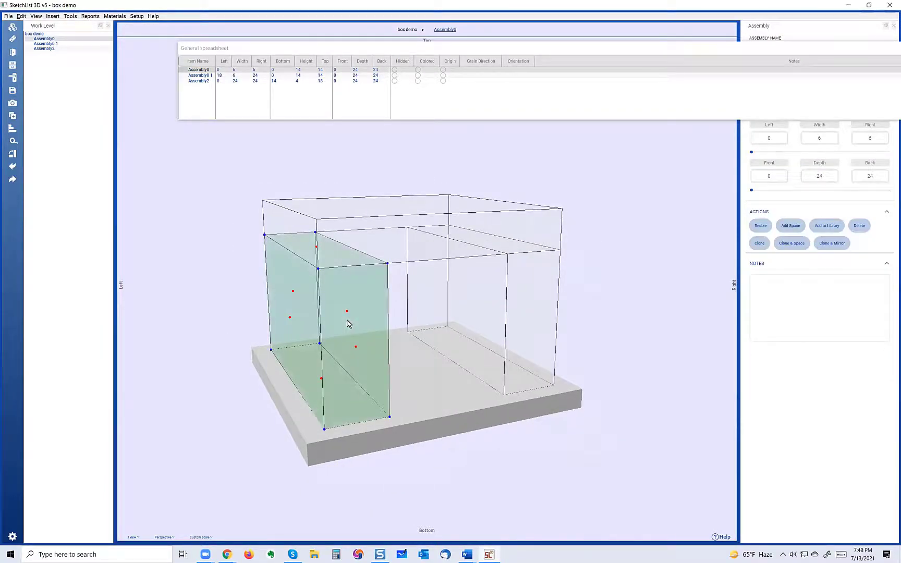
{"action": "left_click_drag", "start_coordinate": [344, 322], "coordinate": [341, 322]}
{"action": "left_click", "coordinate": [338, 323]}
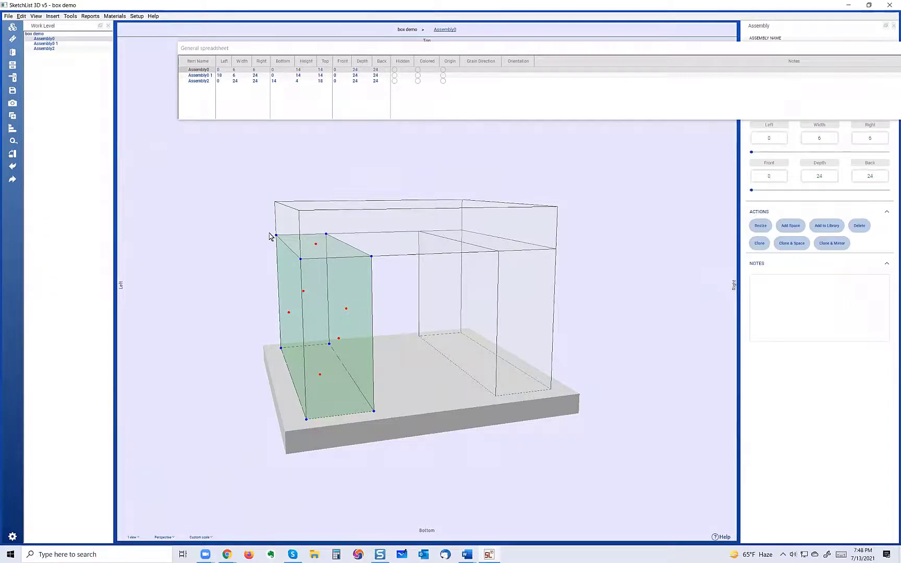
{"action": "mouse_move", "coordinate": [336, 322]}
{"action": "left_mouse_down"}
{"action": "mouse_move", "coordinate": [366, 334]}
{"action": "mouse_move", "coordinate": [332, 334]}
{"action": "left_mouse_up"}
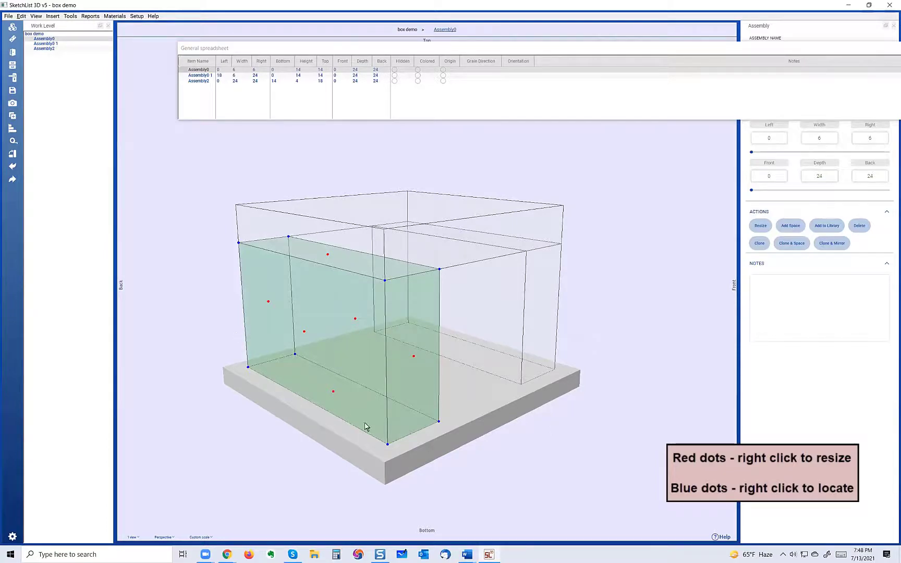
{"action": "right_click", "coordinate": [413, 357]}
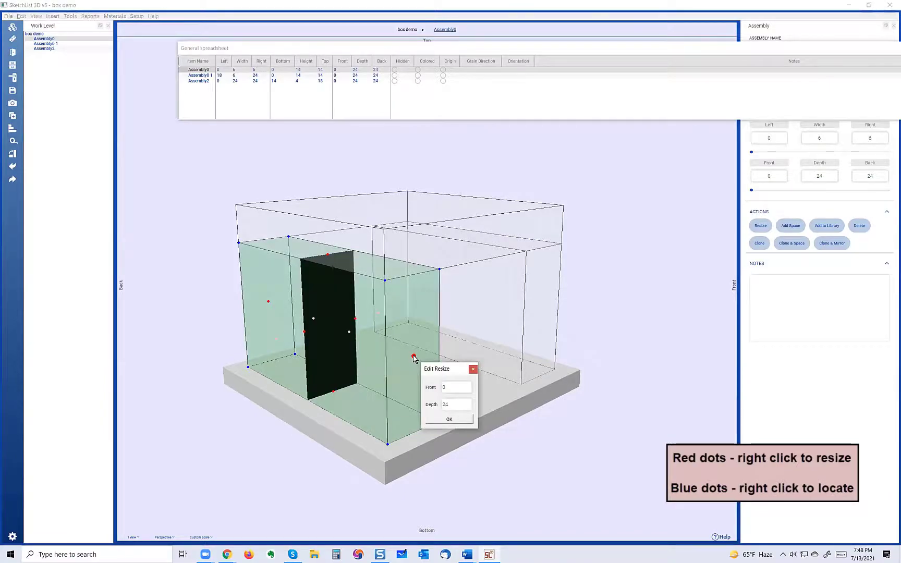
{"action": "double_click", "coordinate": [455, 385]}
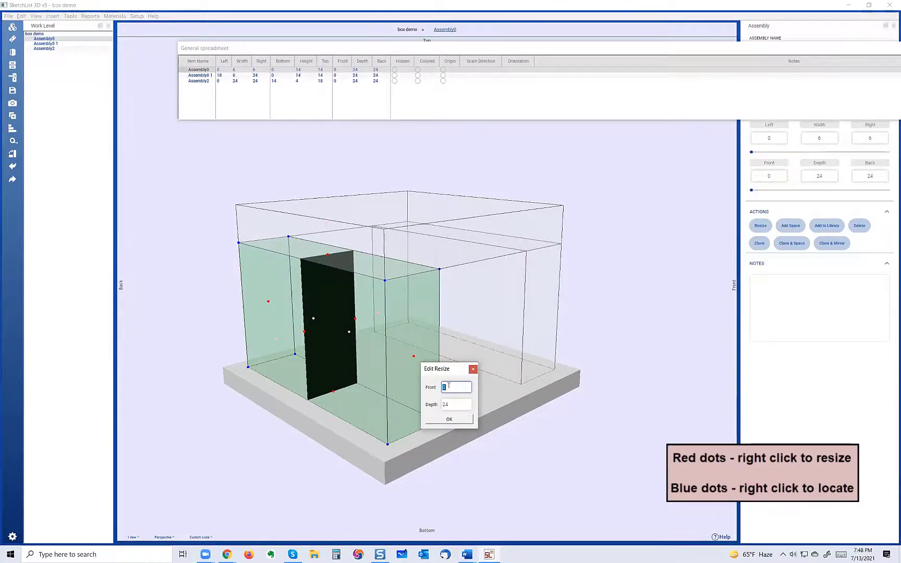
{"action": "type", "text": "2"}
{"action": "left_click", "coordinate": [447, 419]}
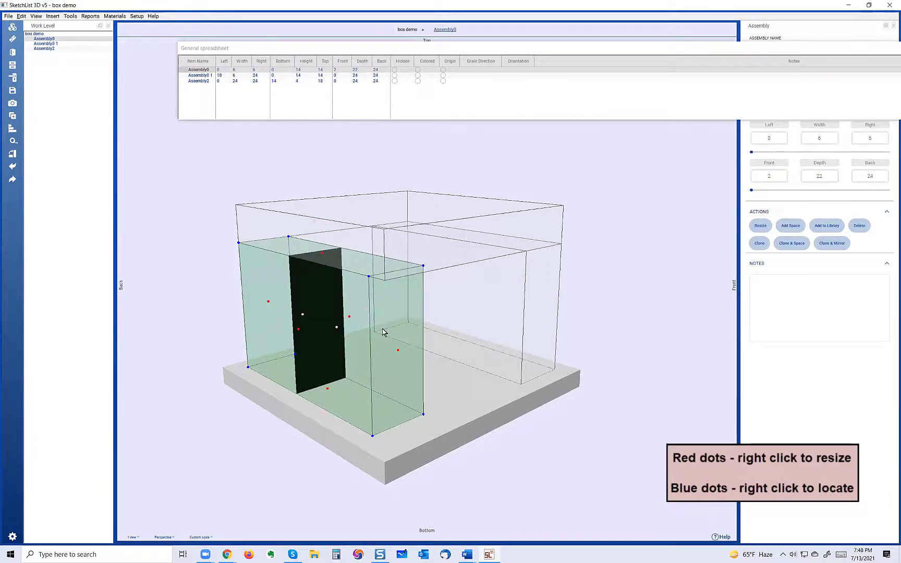
- Resize Assembly0 1 from its front face, setting the front position to 2
{"action": "left_click", "coordinate": [544, 288]}
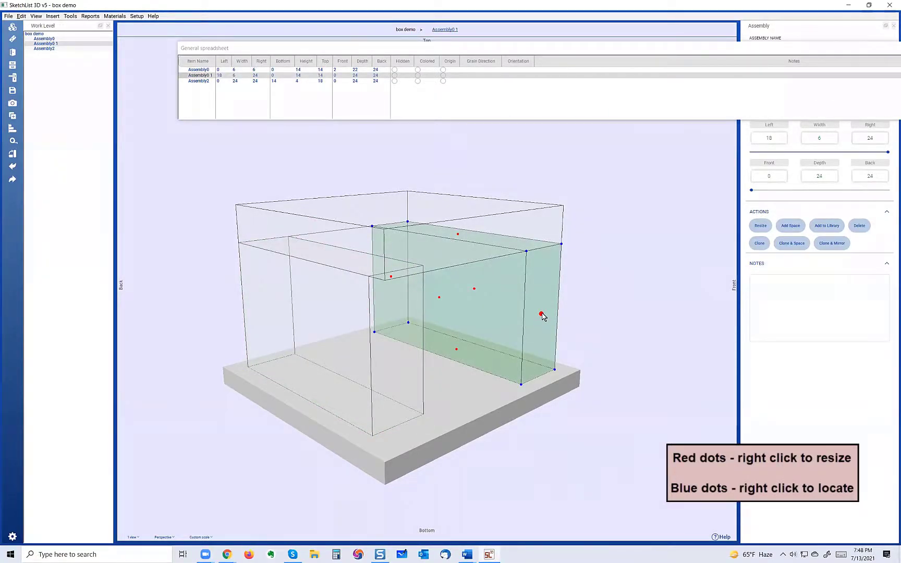
{"action": "right_click", "coordinate": [541, 314]}
{"action": "double_click", "coordinate": [574, 344]}
{"action": "type", "text": "2"}
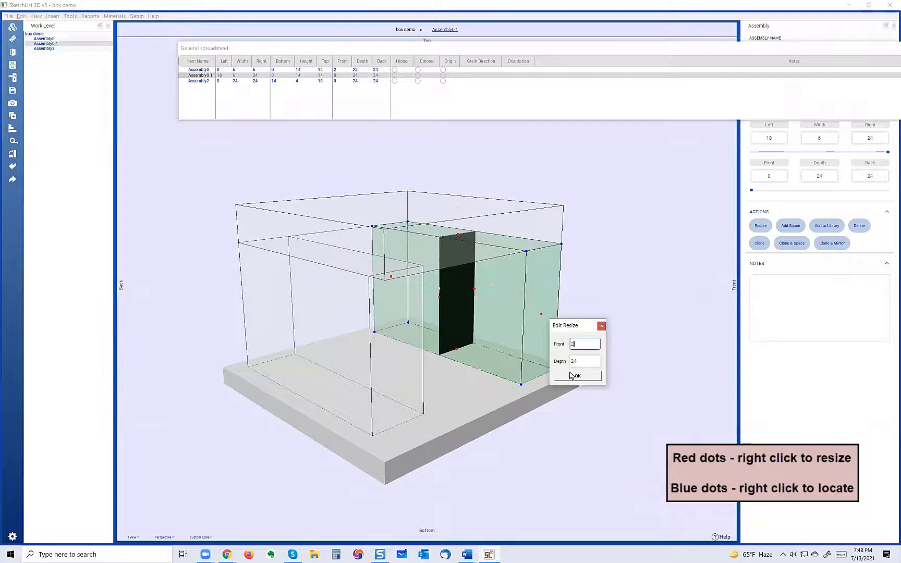
{"action": "left_click", "coordinate": [575, 375]}
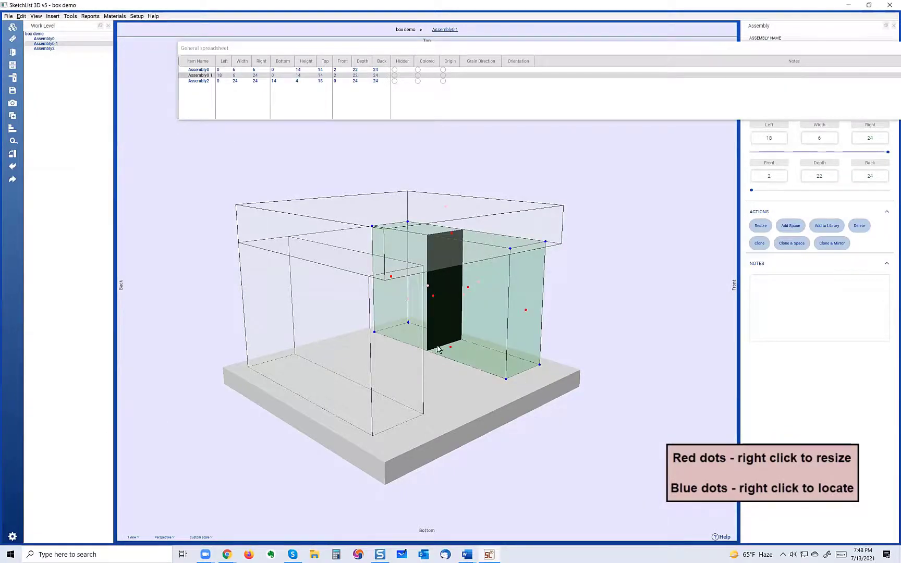
- Relocate Assembly0 by its lower front left corner, setting the corner's left value to 2
{"action": "left_click", "coordinate": [381, 343]}
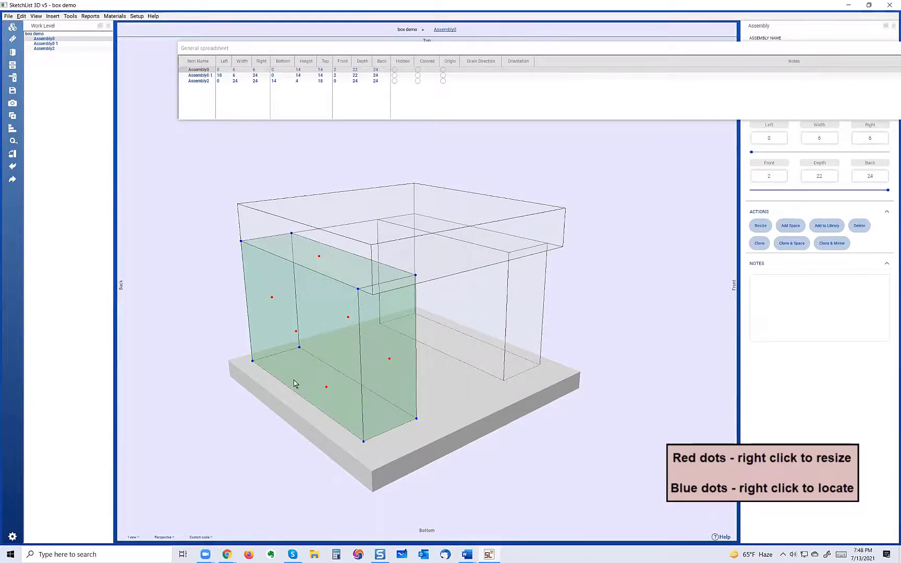
{"action": "left_click", "coordinate": [338, 370]}
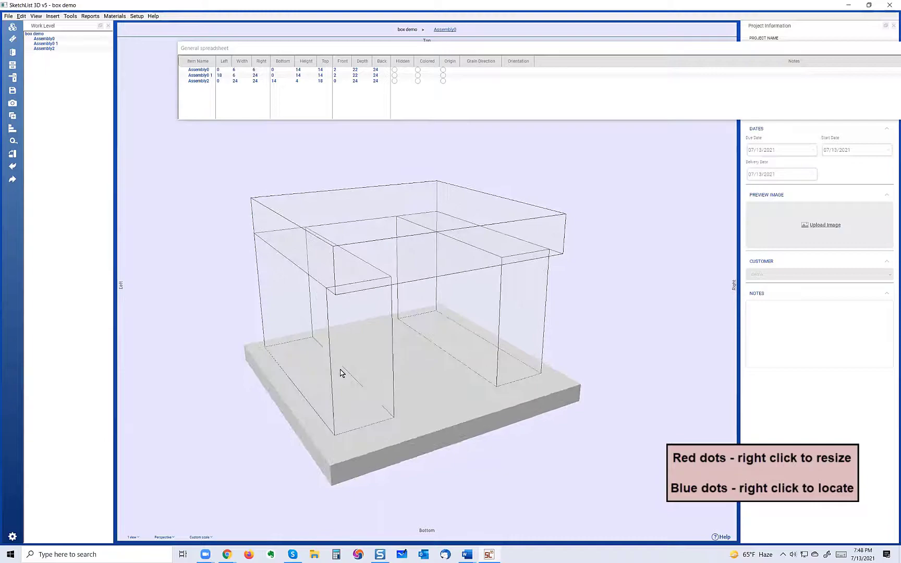
{"action": "left_click", "coordinate": [340, 372]}
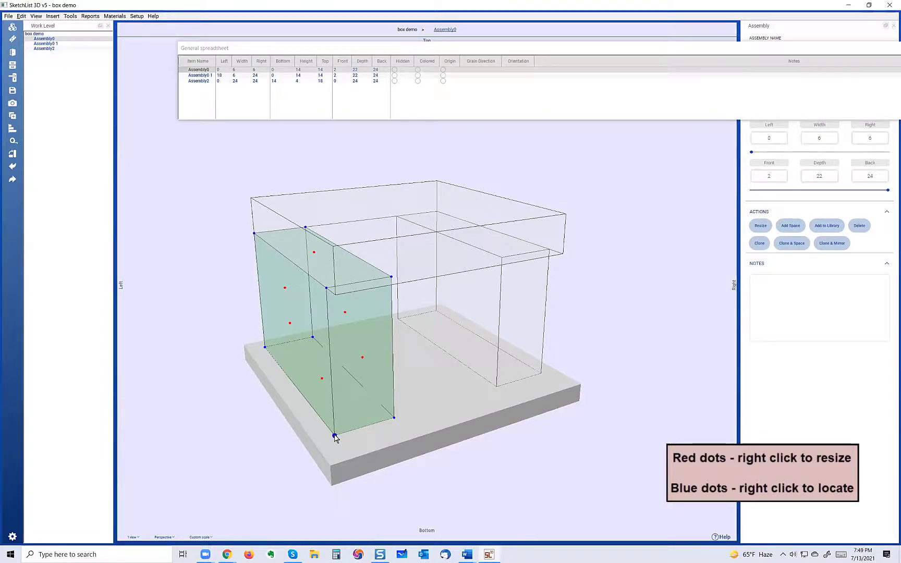
{"action": "right_click", "coordinate": [334, 435]}
{"action": "double_click", "coordinate": [365, 464]}
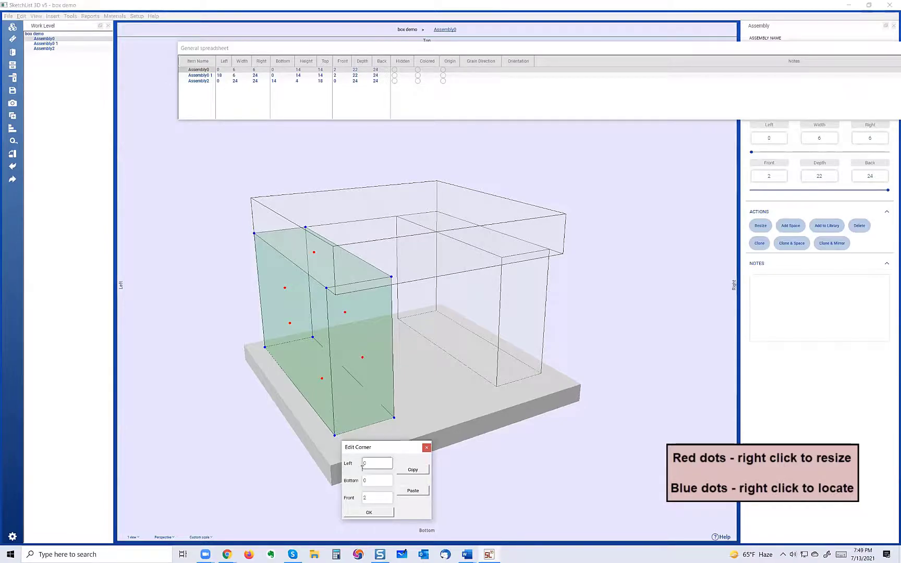
{"action": "type", "text": "2"}
{"action": "left_click", "coordinate": [369, 512]}
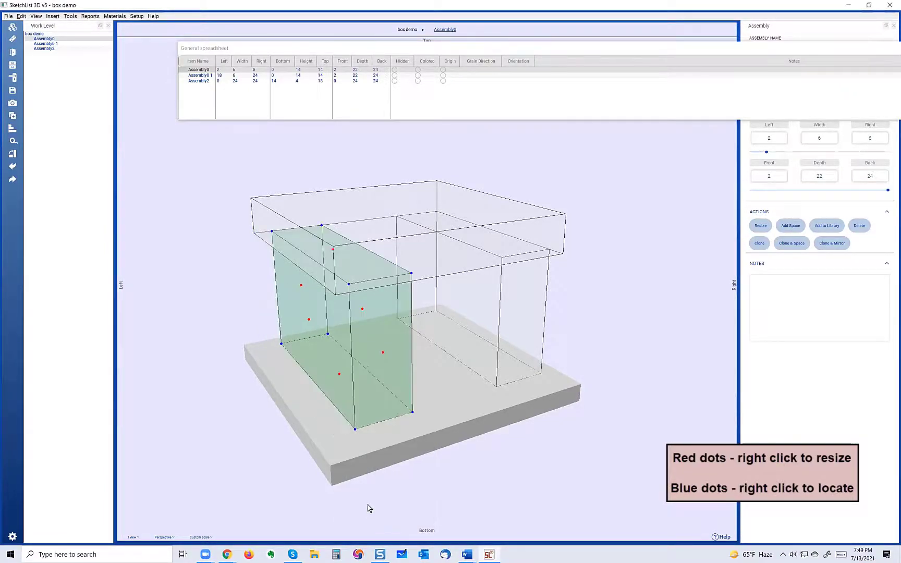
- Relocate Assembly0 1 by its lower front right corner, setting the corner's left value to 22
{"action": "left_click", "coordinate": [371, 439]}
{"action": "left_click_drag", "start_coordinate": [371, 439], "coordinate": [463, 388]}
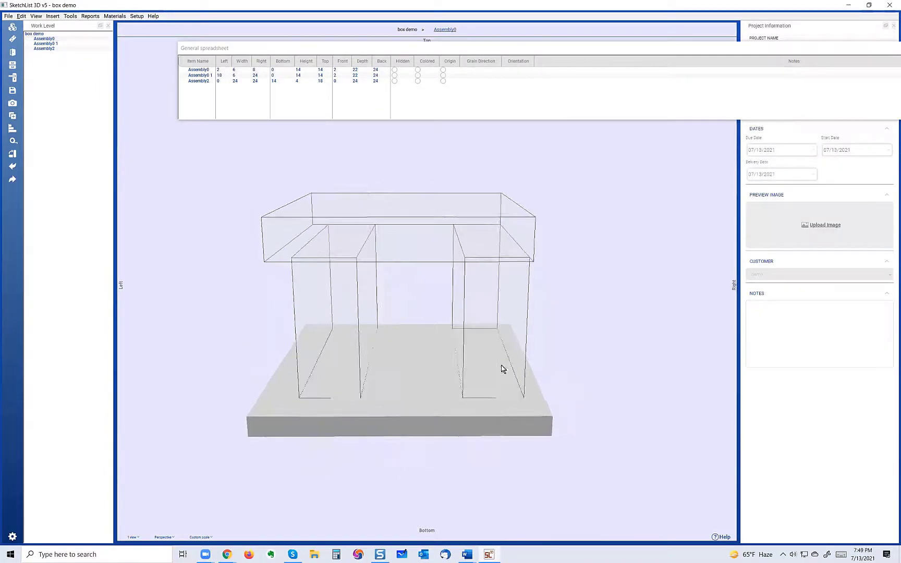
{"action": "left_click", "coordinate": [523, 327]}
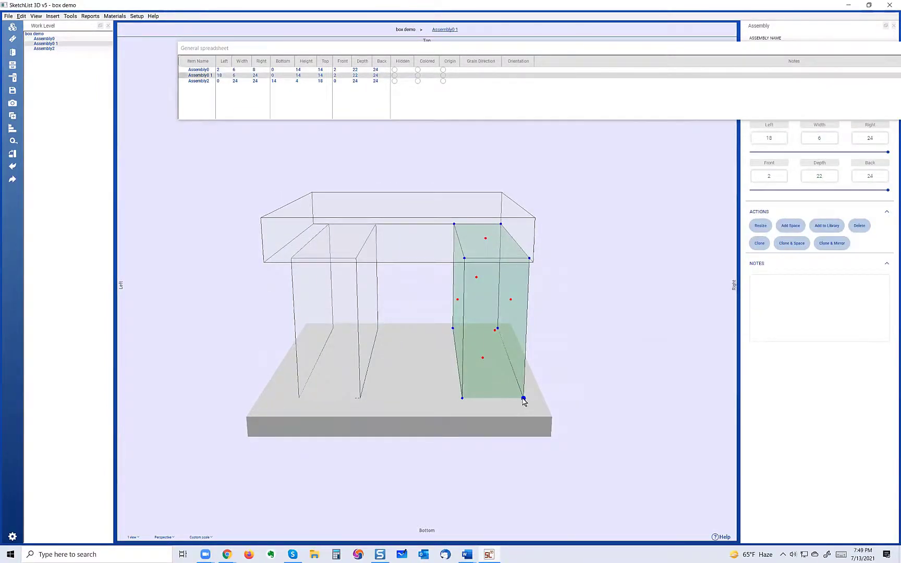
{"action": "left_click", "coordinate": [523, 399]}
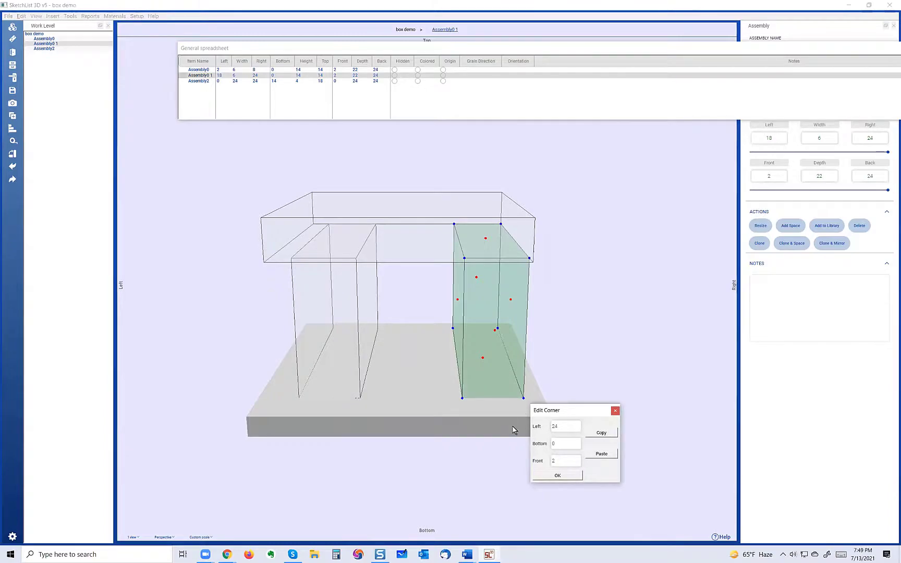
{"action": "double_click", "coordinate": [568, 428]}
{"action": "left_click", "coordinate": [565, 426]}
{"action": "left_click", "coordinate": [555, 477]}
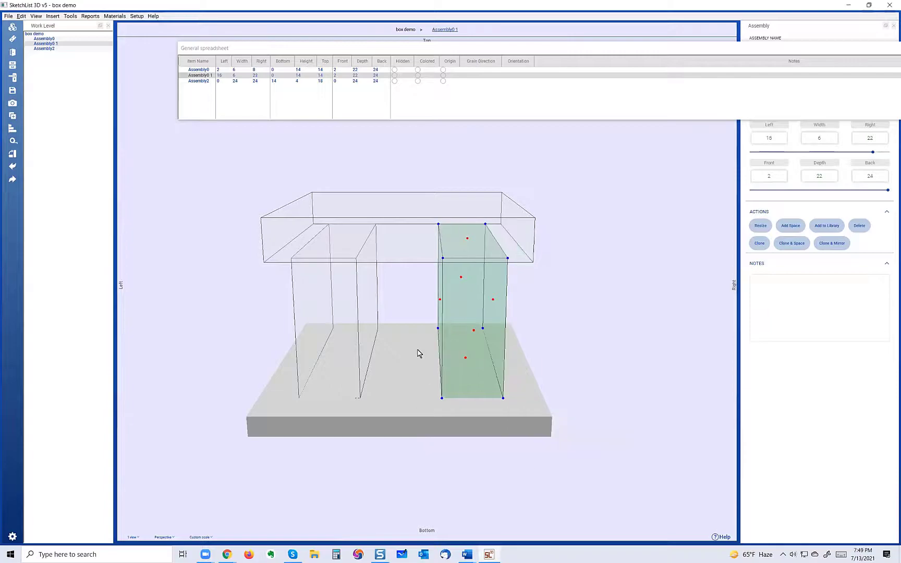
{"action": "left_click", "coordinate": [424, 354]}
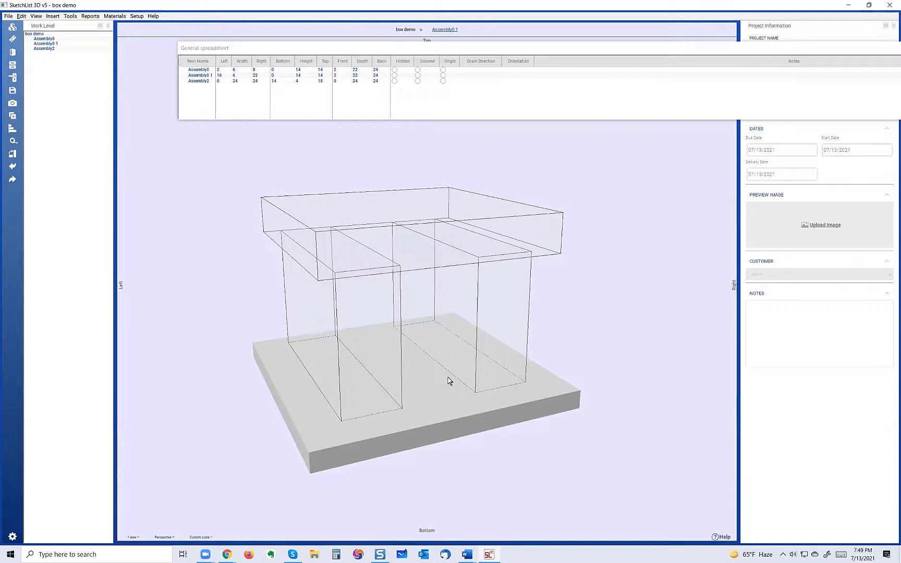
- Go into Assembly0's work level and return to the box demo project level
{"action": "left_click", "coordinate": [384, 358]}
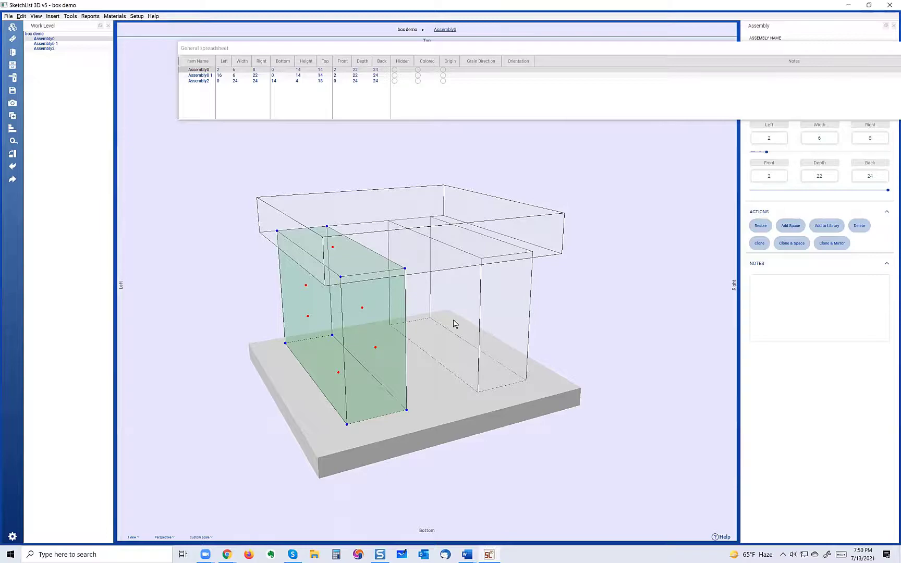
{"action": "left_click", "coordinate": [484, 313]}
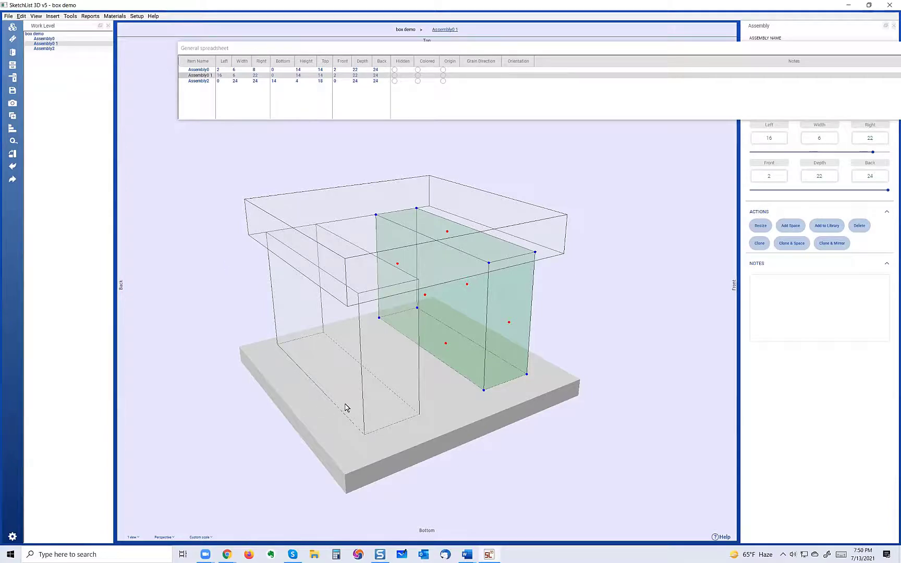
{"action": "left_click", "coordinate": [355, 382]}
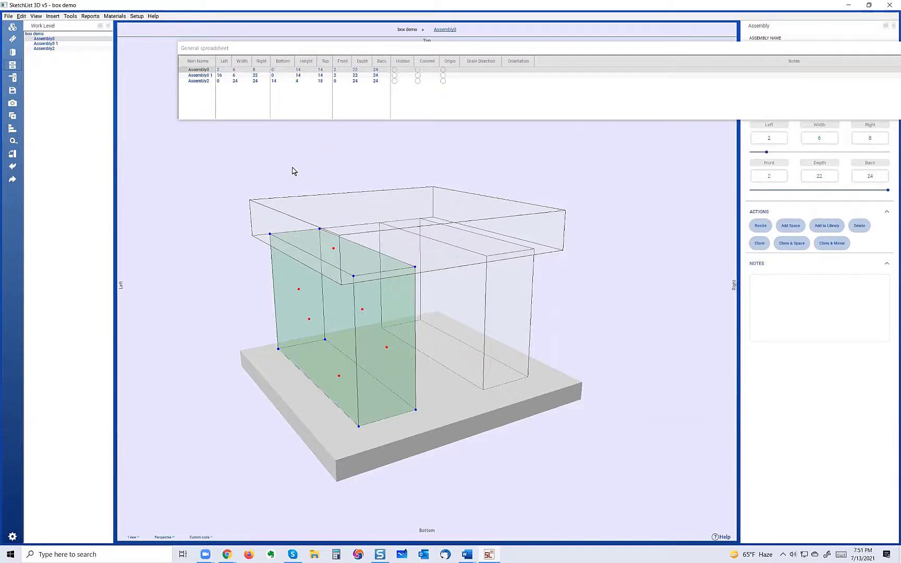
{"action": "left_click", "coordinate": [453, 30]}
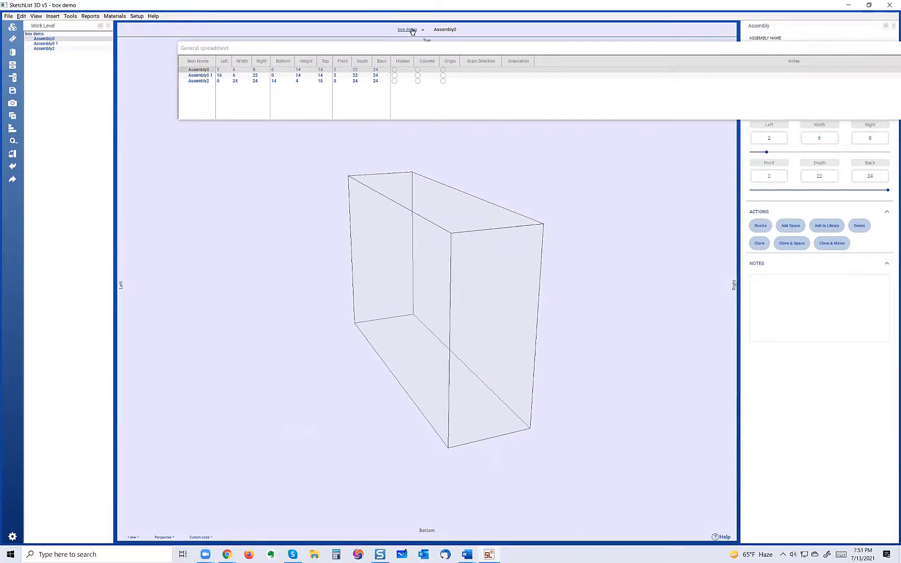
{"action": "left_click", "coordinate": [413, 31]}
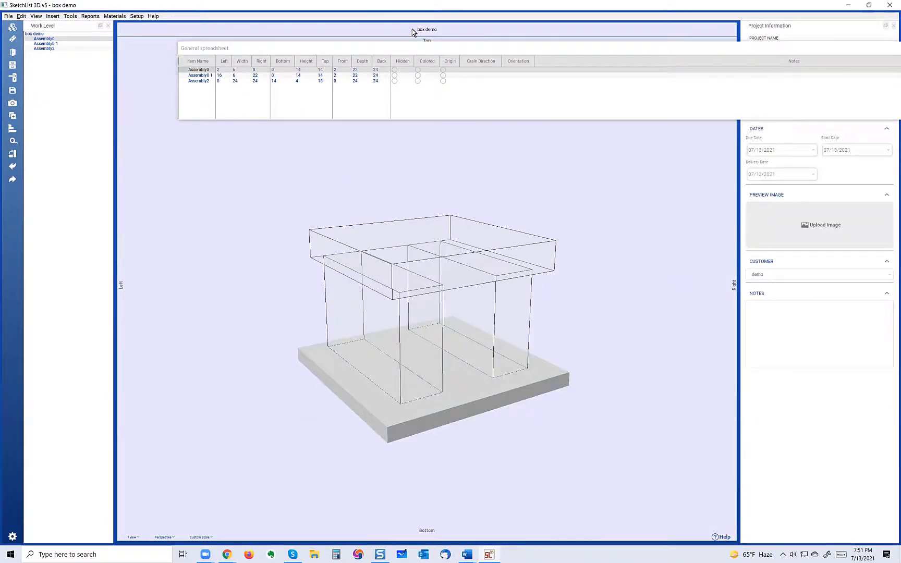
- Enter Assembly0's work level and add a drawer inside it
{"action": "left_click", "coordinate": [407, 342]}
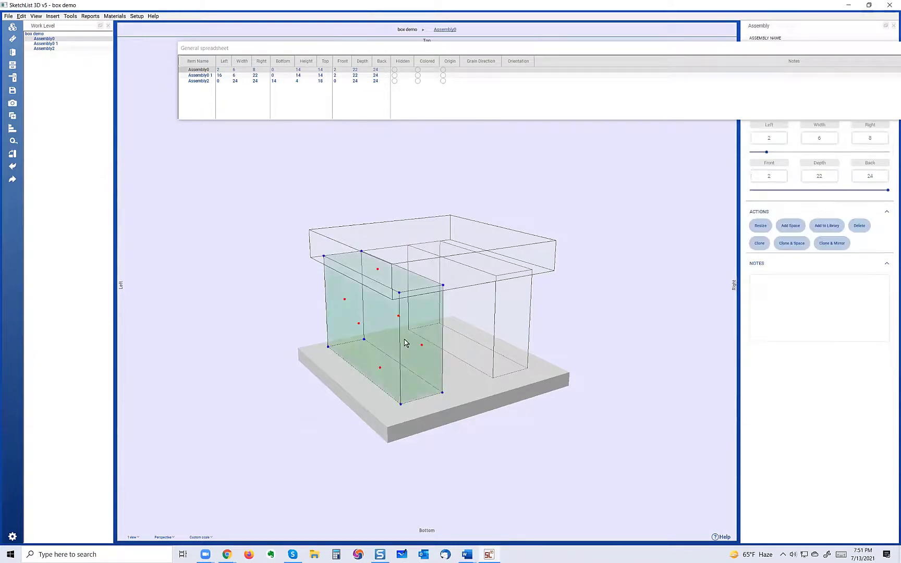
{"action": "left_click", "coordinate": [444, 31]}
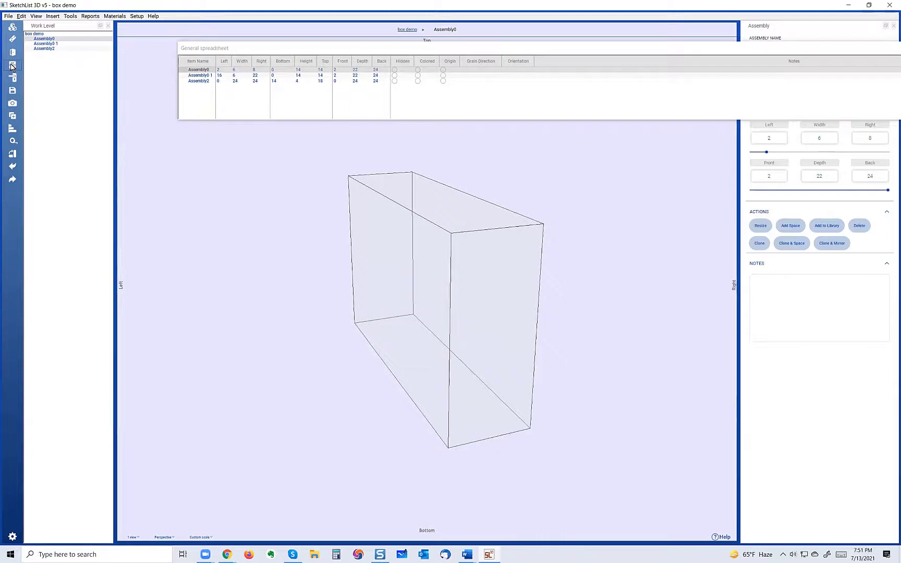
{"action": "left_click", "coordinate": [13, 65]}
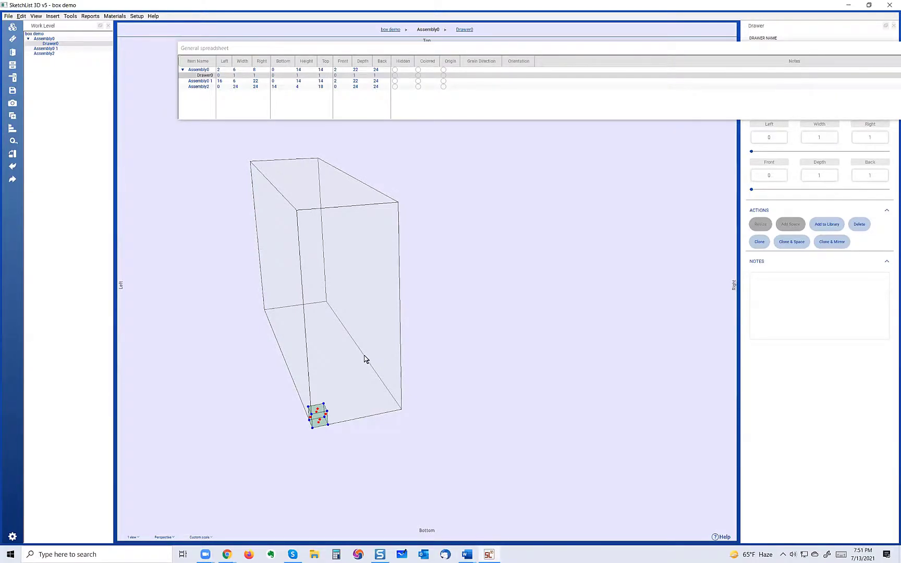
- Set Drawer0's left position to 2, right position to 6 and width to 4 in the general spreadsheet
{"action": "left_click", "coordinate": [367, 356]}
{"action": "left_click", "coordinate": [330, 415]}
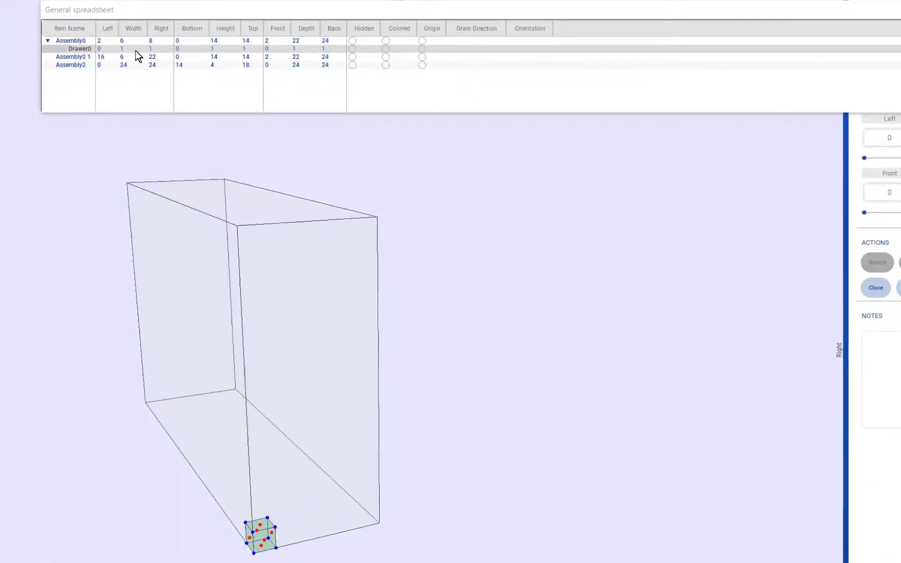
{"action": "left_click", "coordinate": [105, 49]}
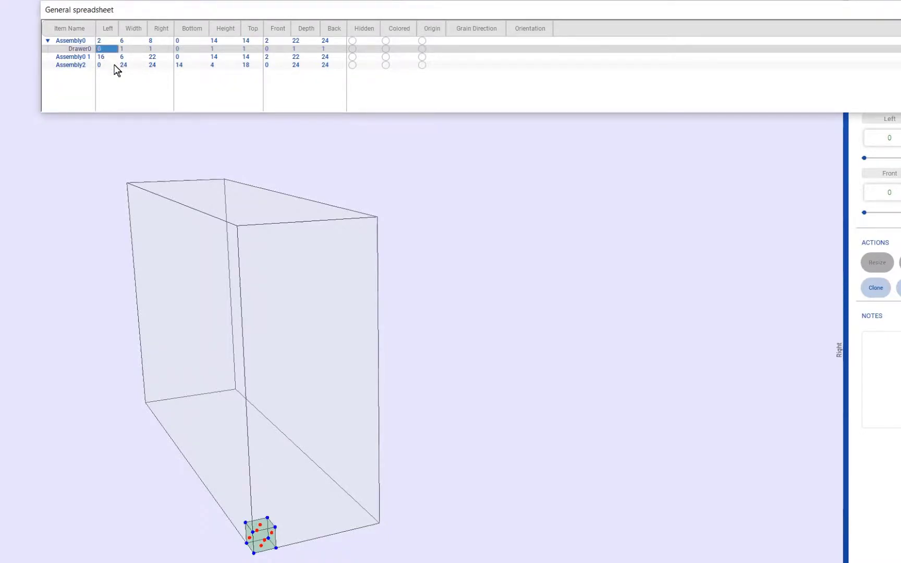
{"action": "type", "text": "2"}
{"action": "left_click", "coordinate": [151, 48]}
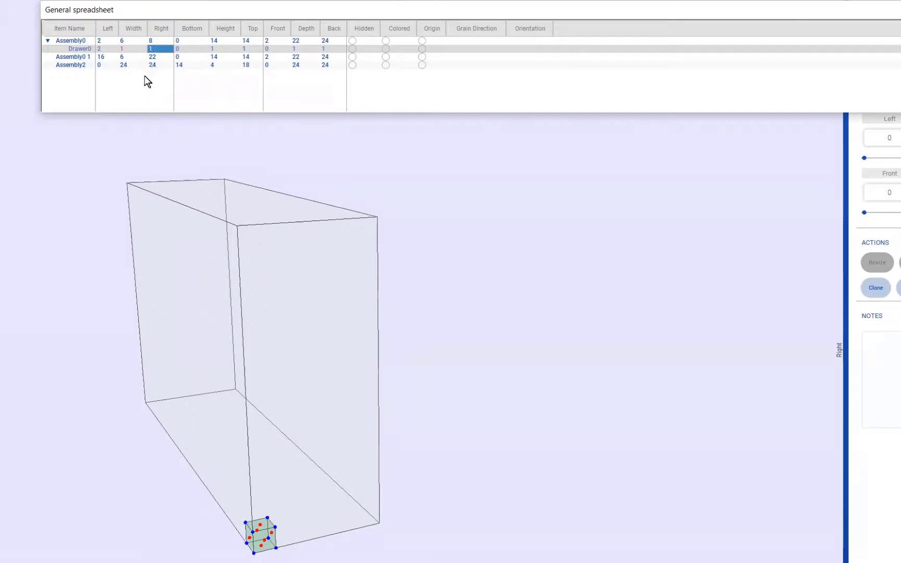
{"action": "type", "text": "6"}
{"action": "key", "text": "Return"}
{"action": "left_click", "coordinate": [133, 48]}
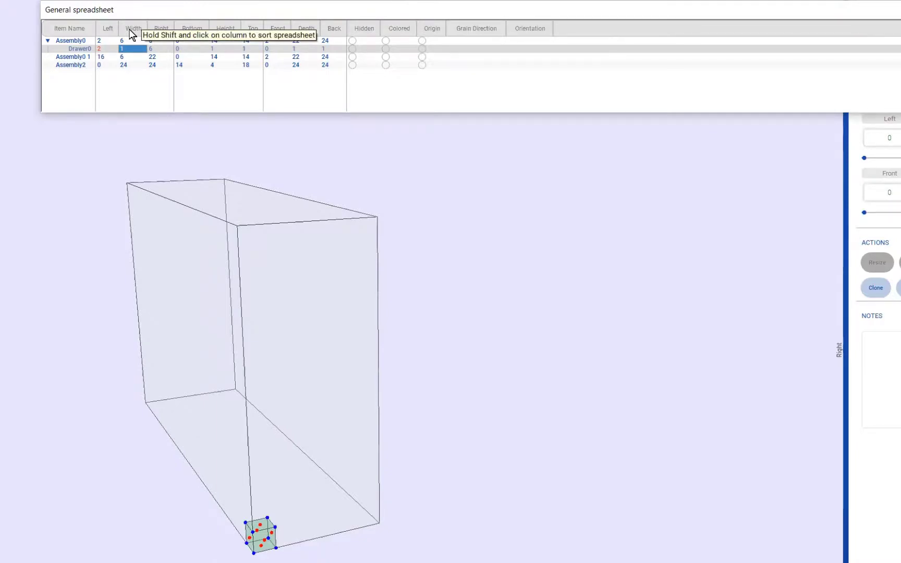
{"action": "type", "text": "4"}
{"action": "key", "text": "Return"}
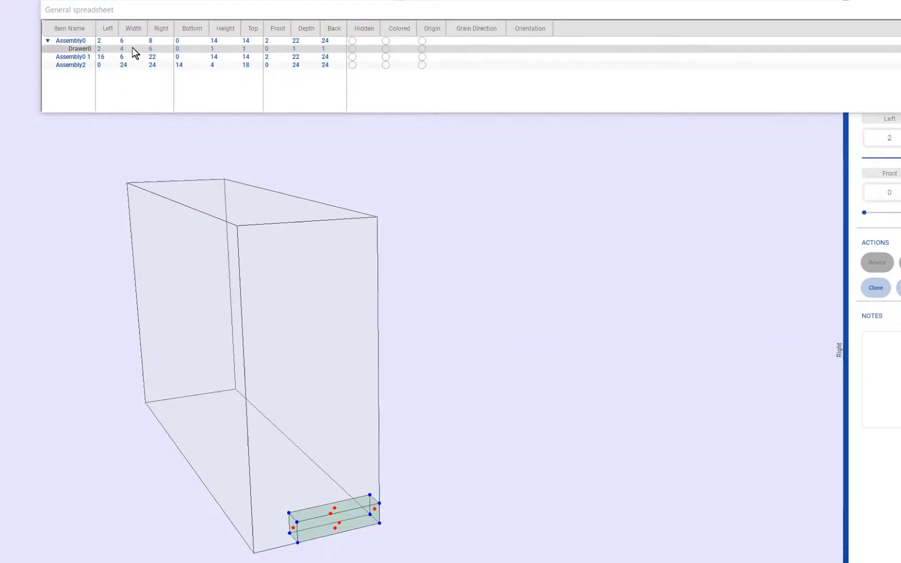
- Set Drawer0's right position to 4 in the general spreadsheet
{"action": "left_click", "coordinate": [161, 48]}
{"action": "type", "text": "4"}
{"action": "key", "text": "Return"}
- Examine Drawer0's placement inside Assembly0, both within the assembly and from the project level
{"action": "left_click_drag", "start_coordinate": [247, 341], "coordinate": [275, 400]}
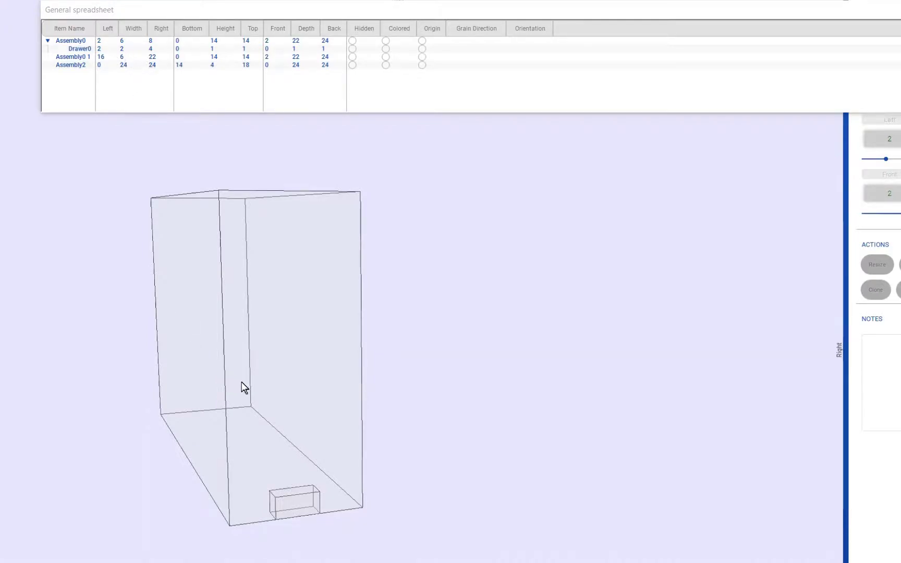
{"action": "scroll", "coordinate": [242, 387], "scroll_direction": "up", "scroll_amount": 2}
{"action": "scroll", "coordinate": [246, 399], "scroll_direction": "down", "scroll_amount": 2}
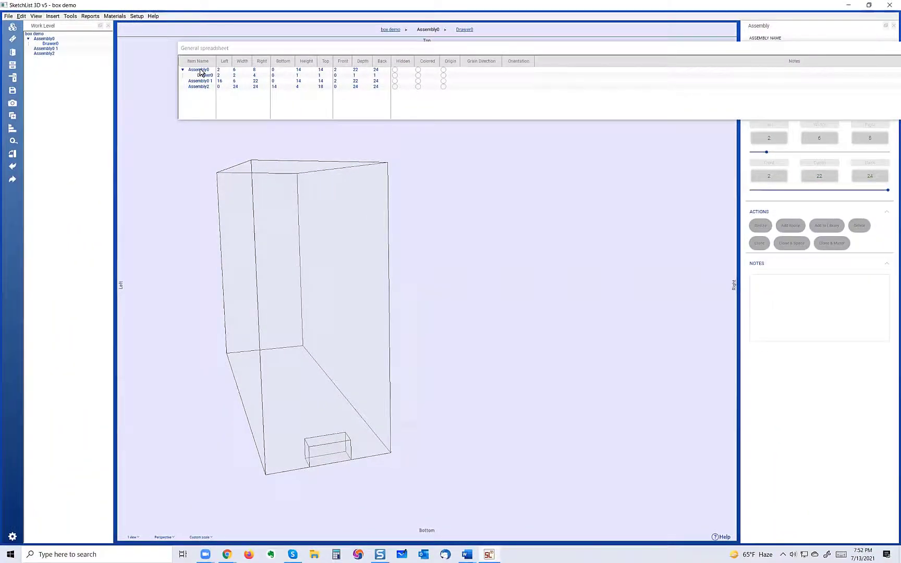
{"action": "left_click", "coordinate": [262, 70]}
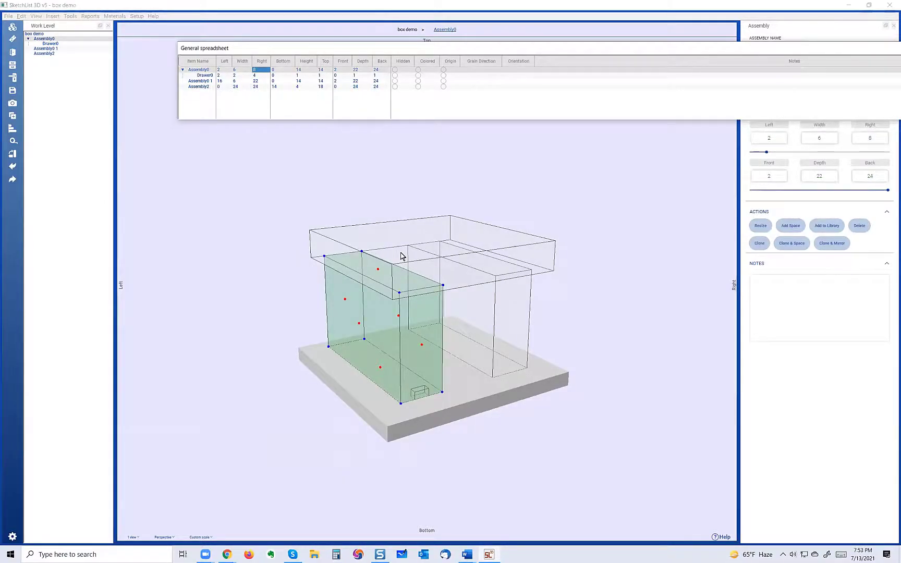
{"action": "left_click", "coordinate": [443, 351]}
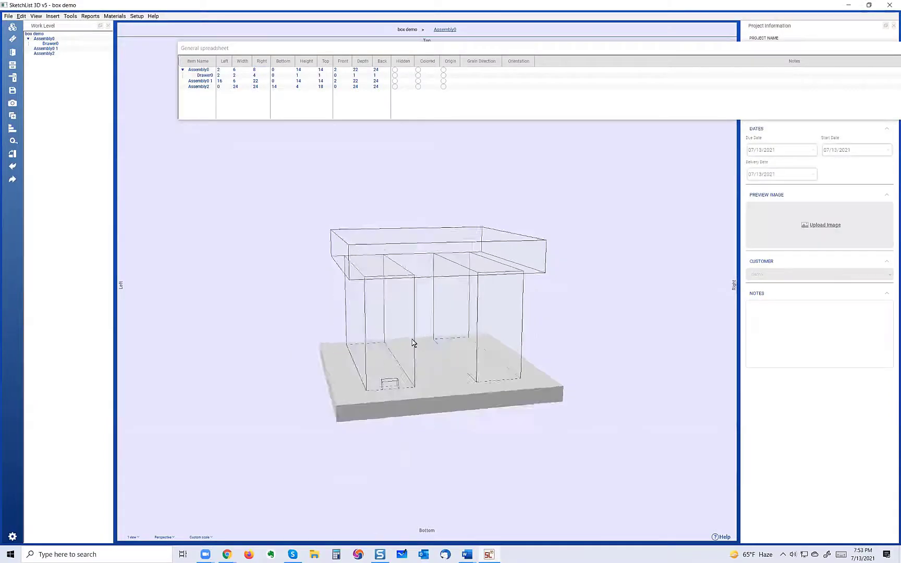
{"action": "left_click", "coordinate": [374, 336]}
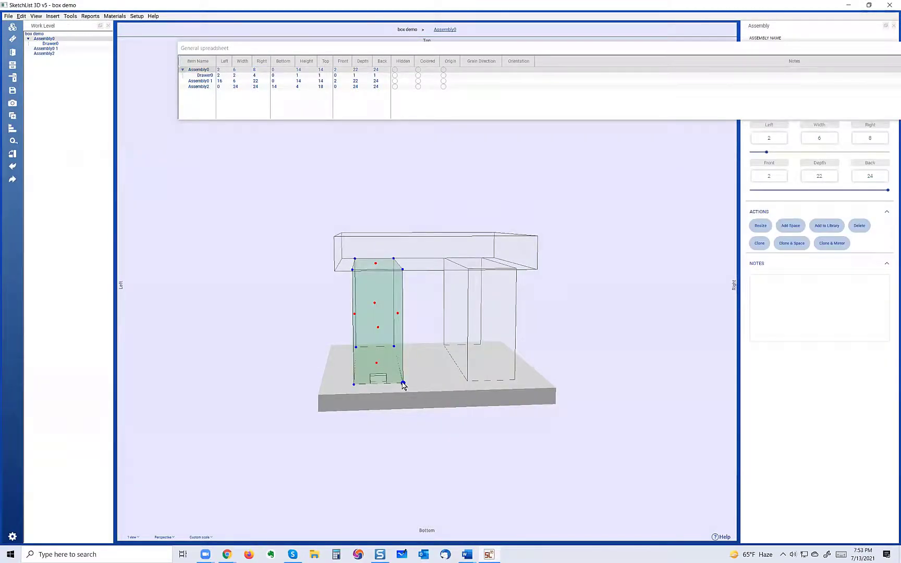
{"action": "middle_click_drag", "start_coordinate": [403, 386], "coordinate": [378, 382]}
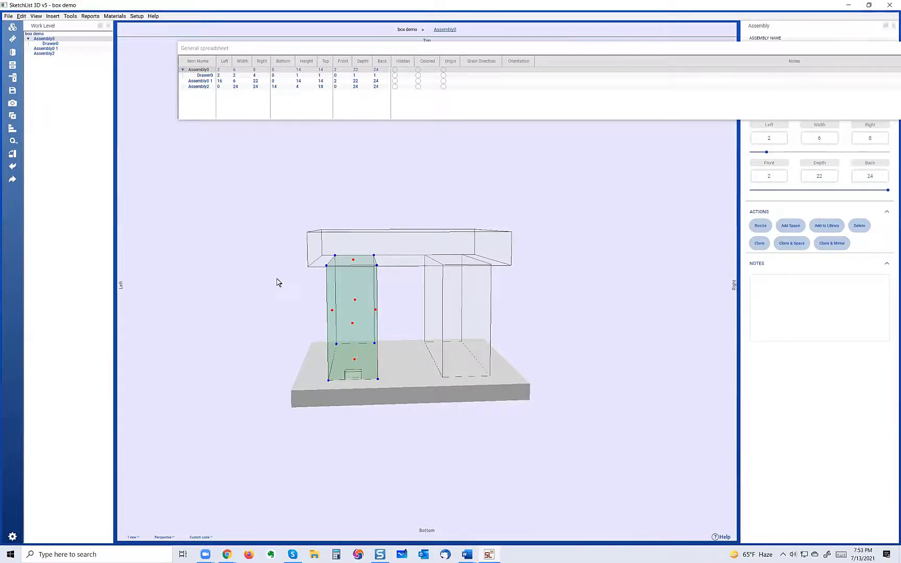
{"action": "left_click", "coordinate": [350, 339]}
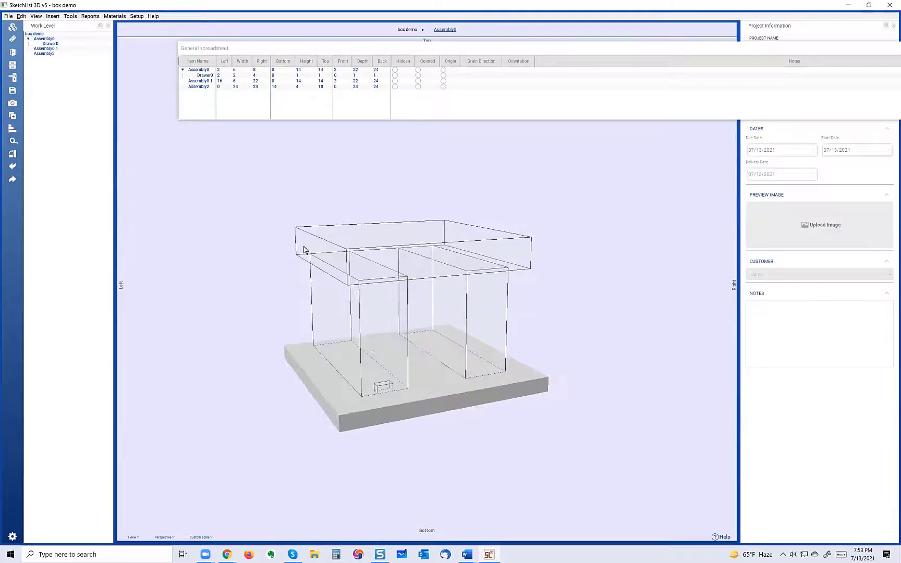
- Set Drawer0's bottom position to 6 in the general spreadsheet
{"action": "left_click", "coordinate": [231, 75]}
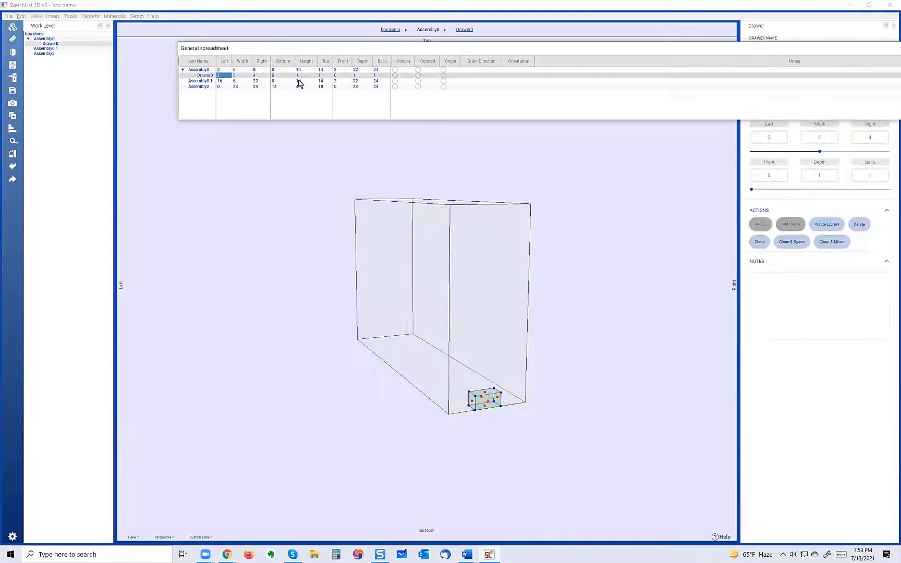
{"action": "left_click", "coordinate": [288, 76]}
{"action": "type", "text": "6"}
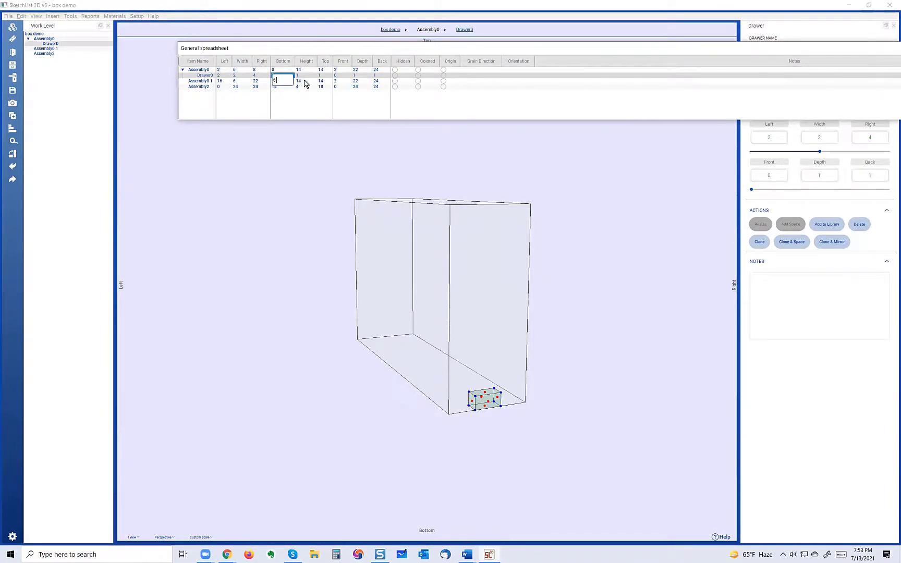
{"action": "left_click", "coordinate": [305, 82]}
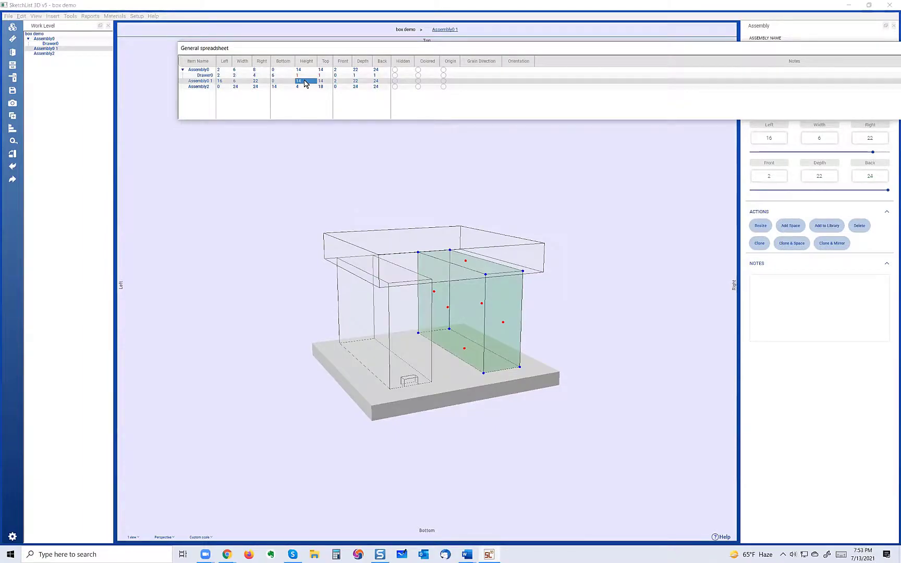
- Return to Assembly0's work level, select Drawer0 and set its height to 6
{"action": "left_click", "coordinate": [409, 384]}
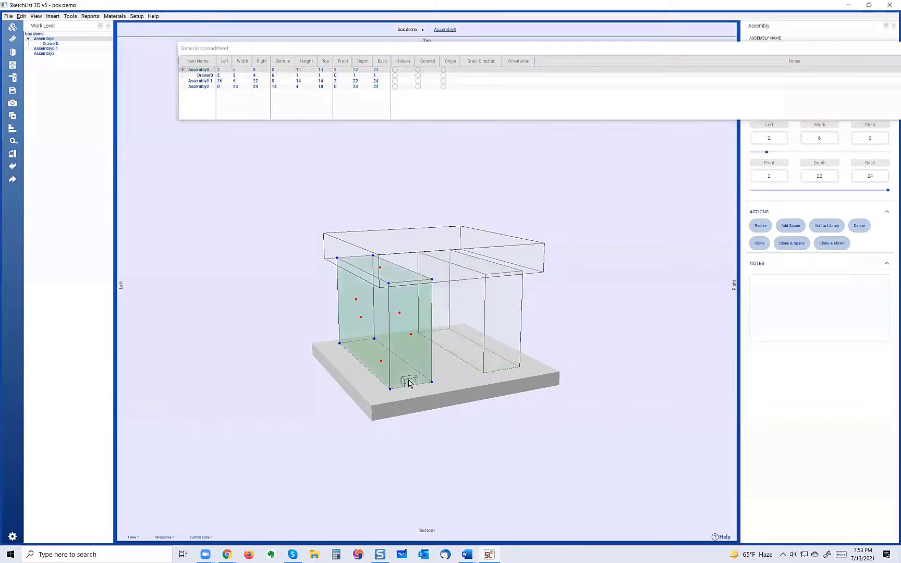
{"action": "left_click", "coordinate": [448, 30]}
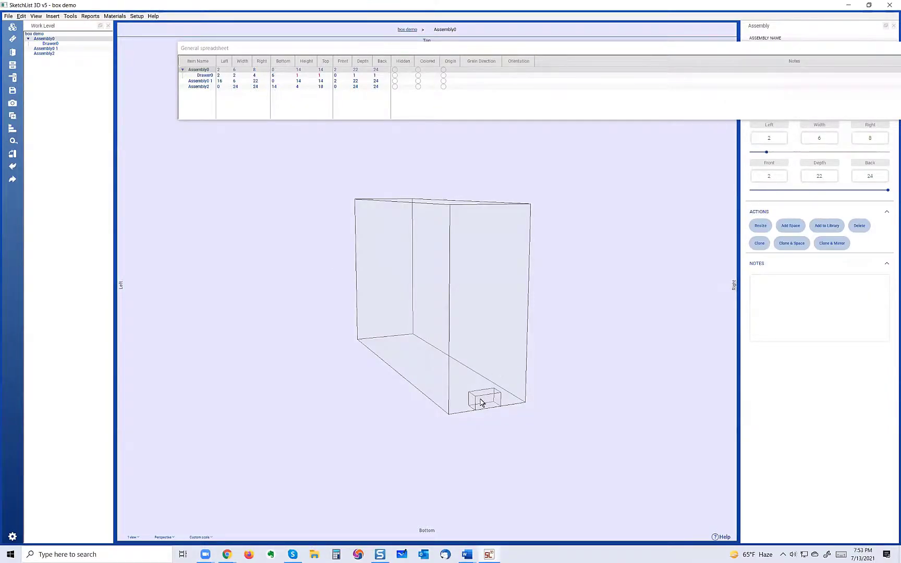
{"action": "left_click", "coordinate": [481, 401]}
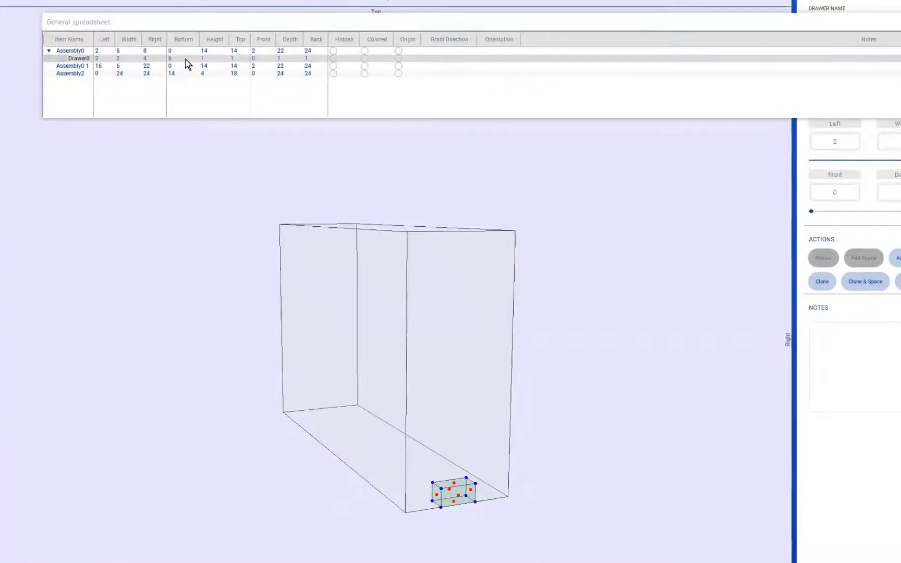
{"action": "left_click", "coordinate": [207, 59]}
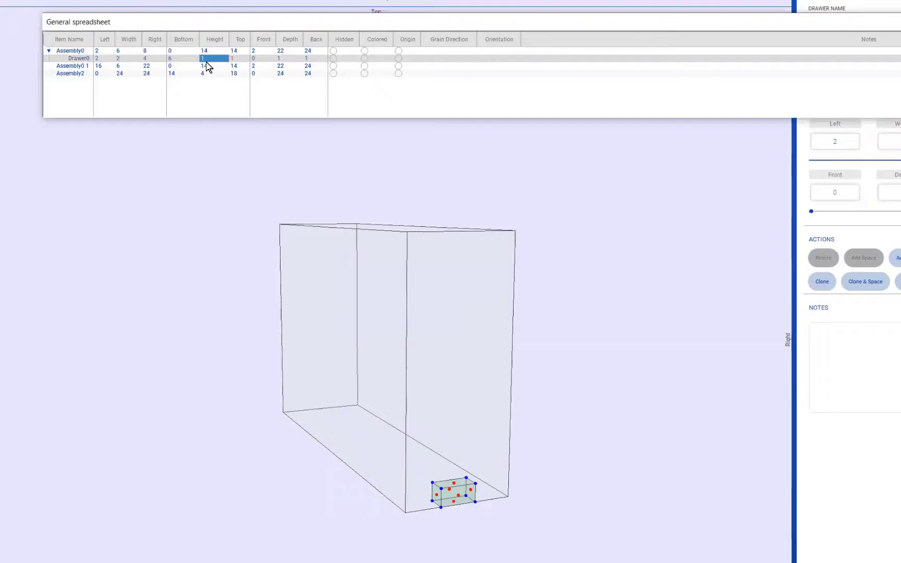
{"action": "type", "text": "6"}
{"action": "left_click", "coordinate": [238, 61]}
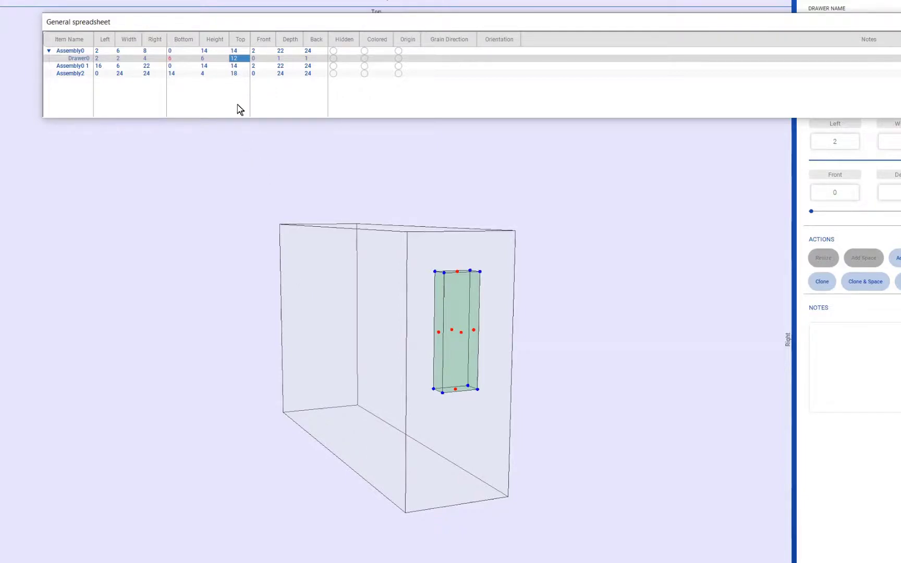
- Set Drawer0's depth to 18 and its back position to 18 in the general spreadsheet
{"action": "left_click", "coordinate": [285, 61]}
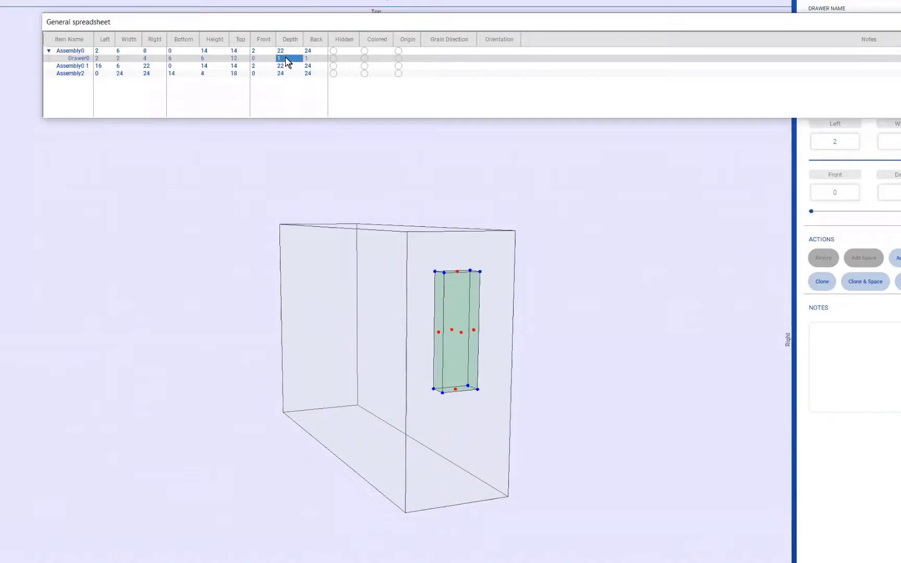
{"action": "double_click", "coordinate": [286, 61]}
{"action": "type", "text": "8"}
{"action": "key", "text": "Return"}
{"action": "left_click", "coordinate": [267, 90]}
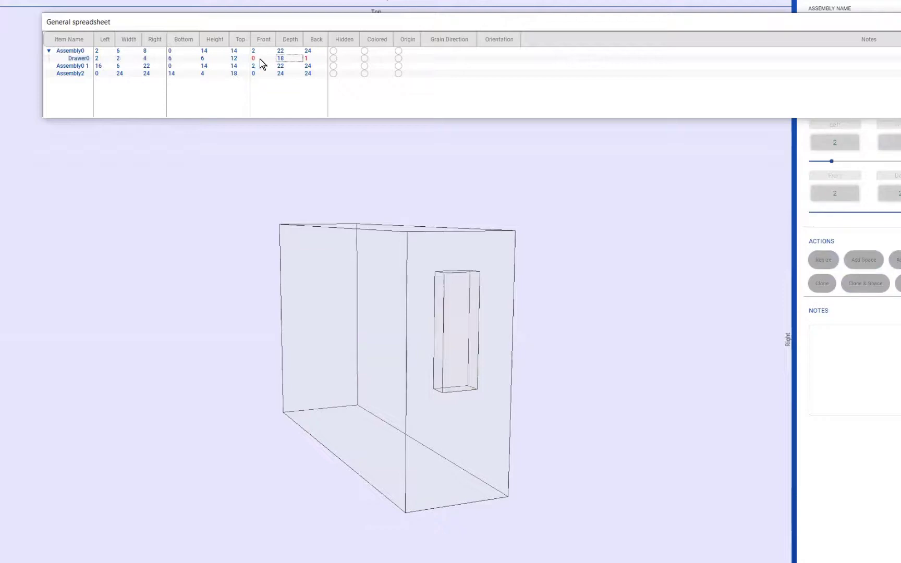
{"action": "left_click", "coordinate": [311, 59]}
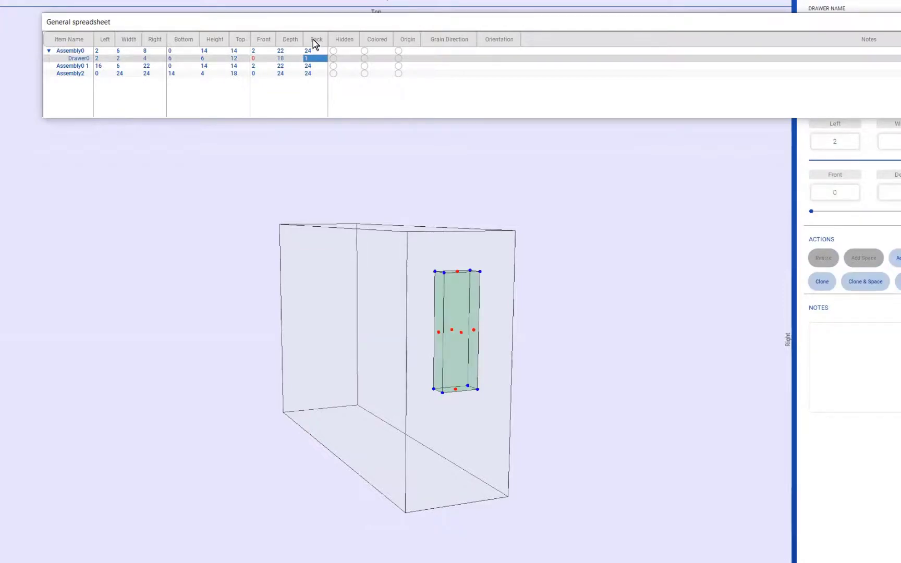
{"action": "type", "text": "18"}
{"action": "key", "text": "Return"}
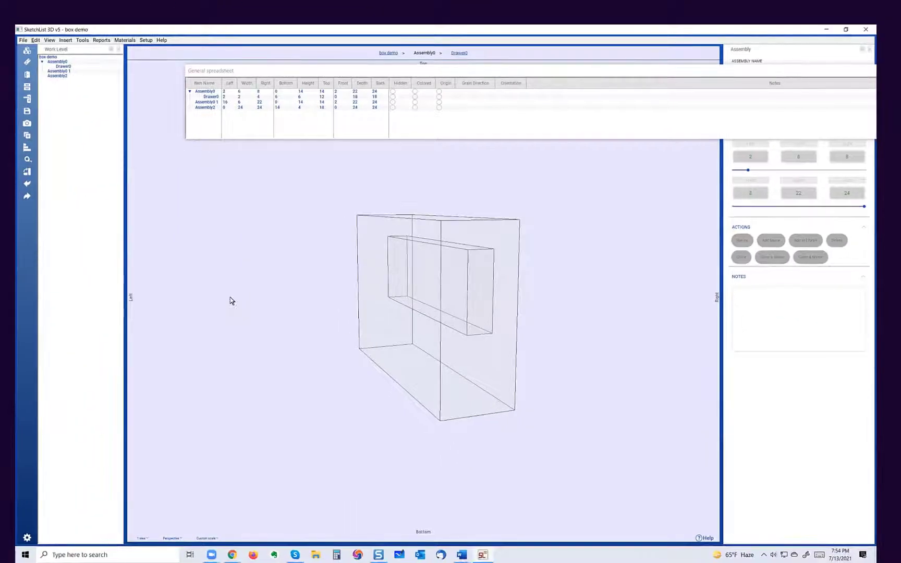
- Select Drawer0 and examine its placement inside Assembly0 from different angles
{"action": "left_click", "coordinate": [438, 284]}
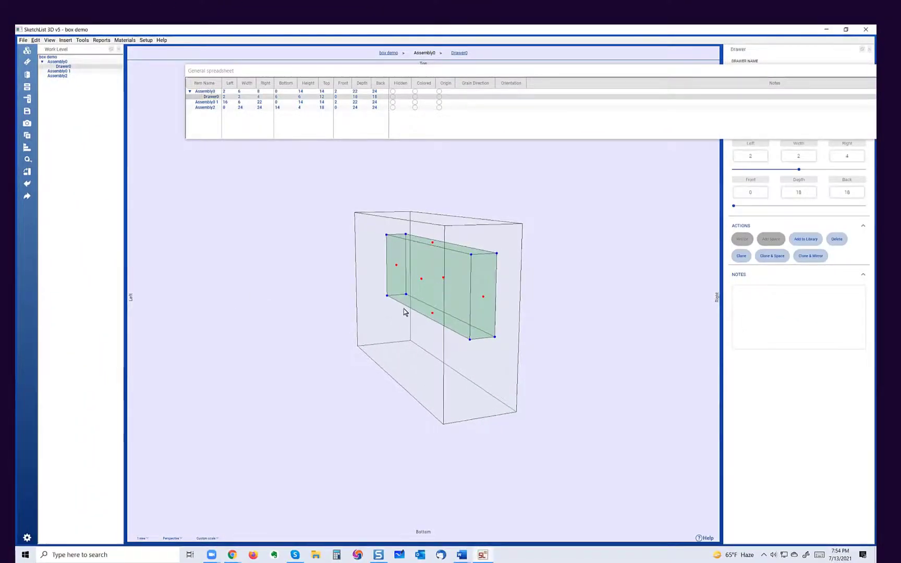
{"action": "right_click_drag", "start_coordinate": [471, 302], "coordinate": [422, 308]}
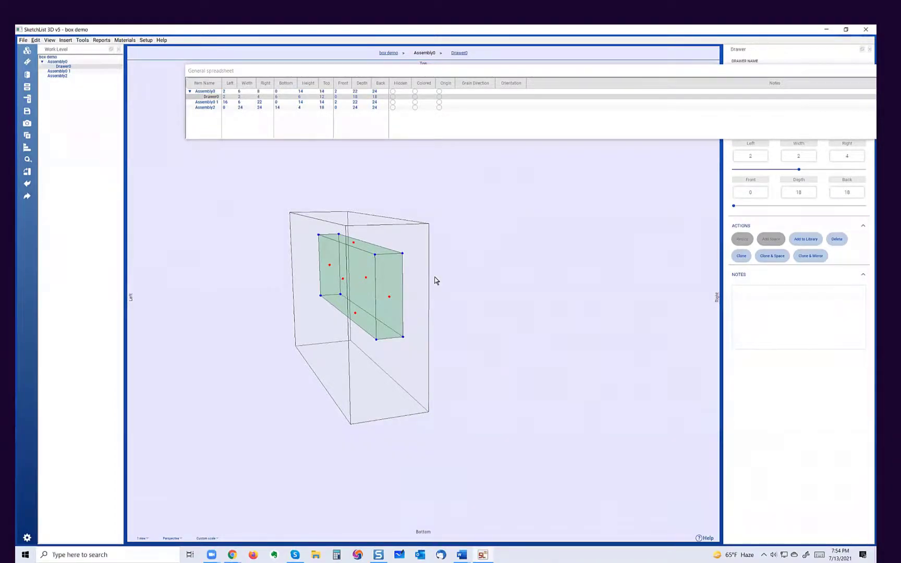
{"action": "mouse_move", "coordinate": [351, 307]}
{"action": "left_mouse_down"}
{"action": "mouse_move", "coordinate": [364, 312]}
{"action": "mouse_move", "coordinate": [352, 295]}
{"action": "left_mouse_up"}
{"action": "left_click", "coordinate": [344, 359]}
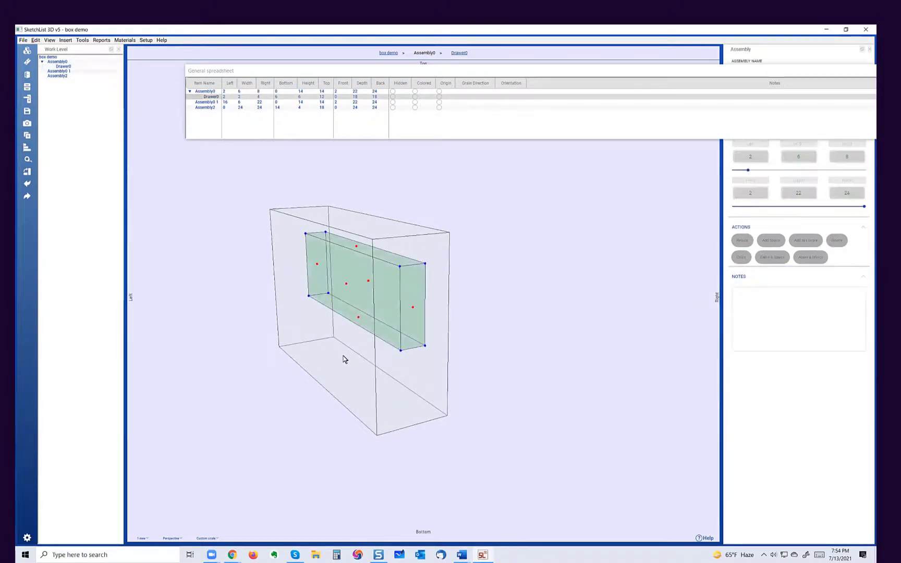
- Select Drawer0 and set its height to 3 in the general spreadsheet
{"action": "left_click", "coordinate": [411, 268]}
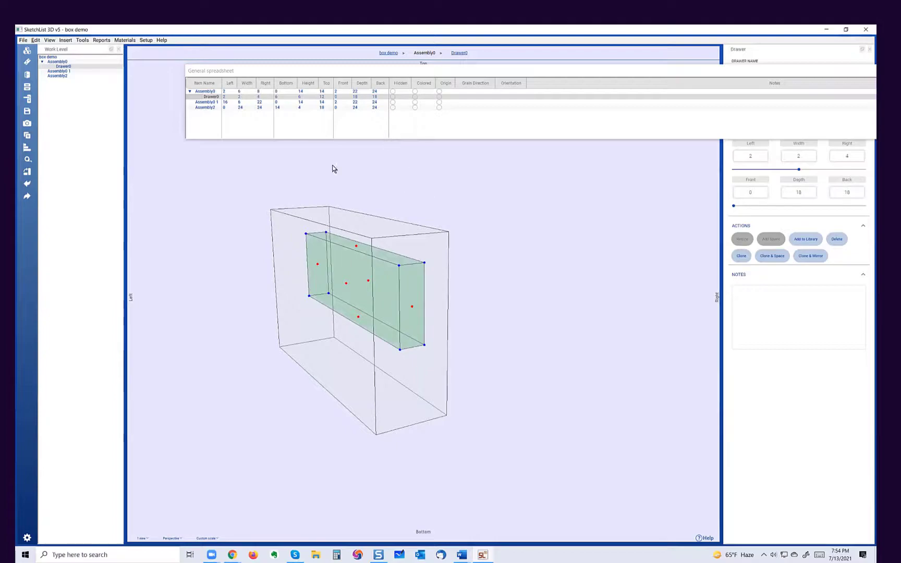
{"action": "left_click", "coordinate": [306, 97]}
{"action": "type", "text": "3"}
{"action": "key", "text": "Return"}
{"action": "left_click", "coordinate": [360, 312]}
{"action": "left_click_drag", "start_coordinate": [359, 312], "coordinate": [379, 308]}
{"action": "left_click", "coordinate": [379, 308]}
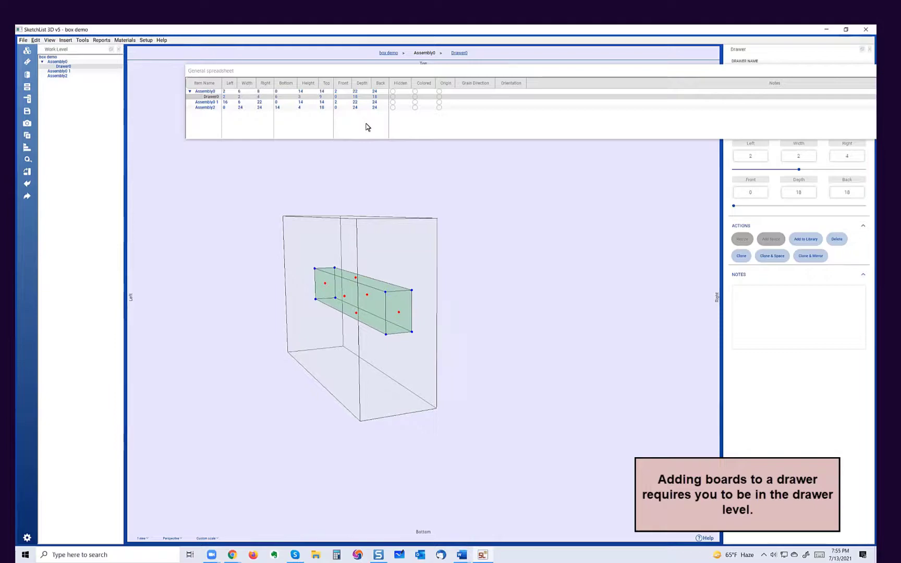
- Go to Drawer0's work level and start a new board named front panel, using the Ash Light sheet goods material
{"action": "left_click", "coordinate": [459, 54]}
{"action": "left_click_drag", "start_coordinate": [448, 319], "coordinate": [424, 304]}
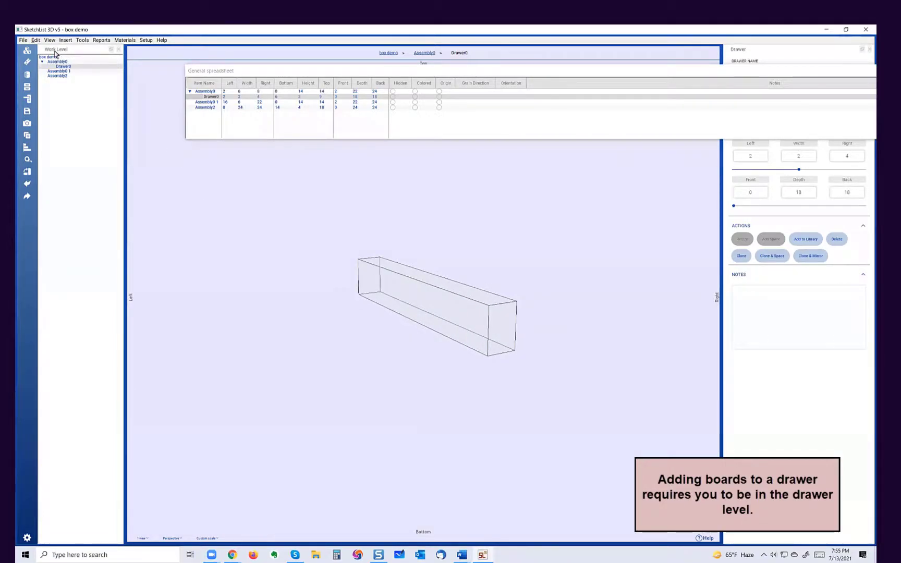
{"action": "left_click", "coordinate": [27, 63]}
{"action": "left_click", "coordinate": [318, 214]}
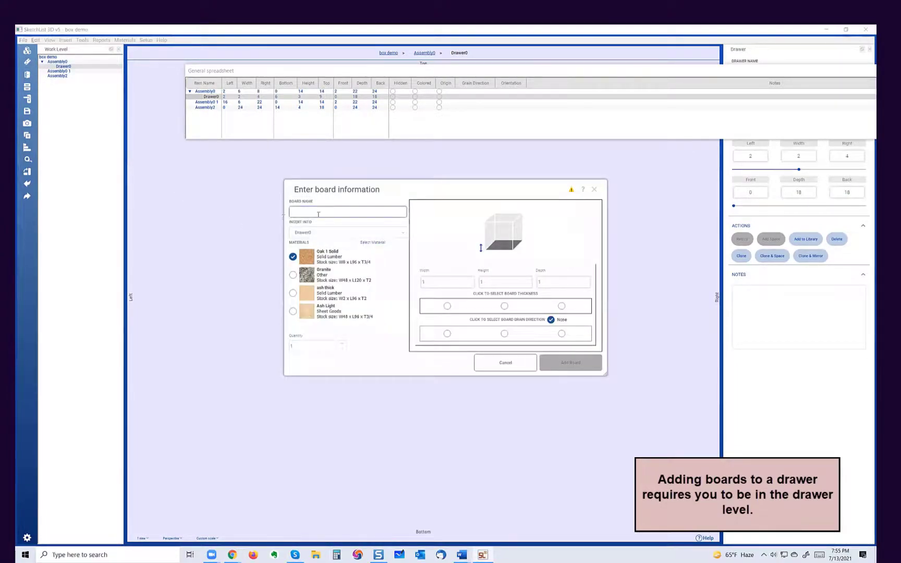
{"action": "type", "text": "front panel"}
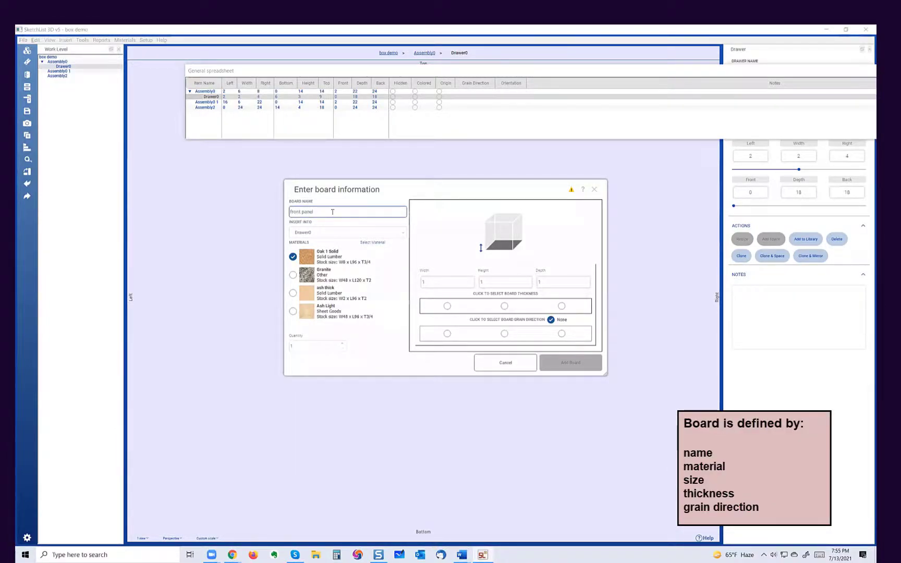
{"action": "left_click", "coordinate": [293, 311]}
- Size the board 2 wide, 2 high and 3/4 thick along its depth, run the grain along the width and add it
{"action": "left_click", "coordinate": [440, 280]}
{"action": "double_click", "coordinate": [441, 280]}
{"action": "type", "text": "2"}
{"action": "left_click", "coordinate": [505, 283]}
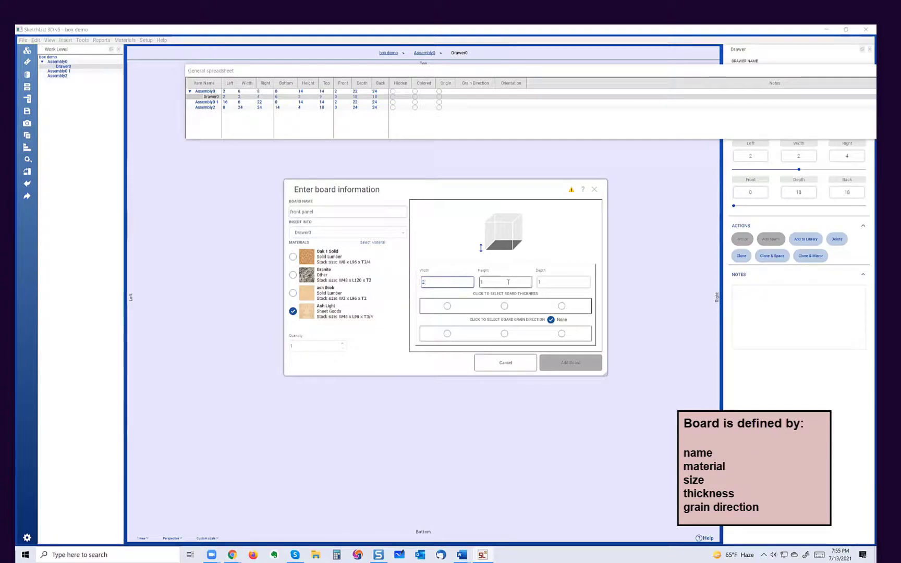
{"action": "type", "text": "2"}
{"action": "double_click", "coordinate": [547, 282]}
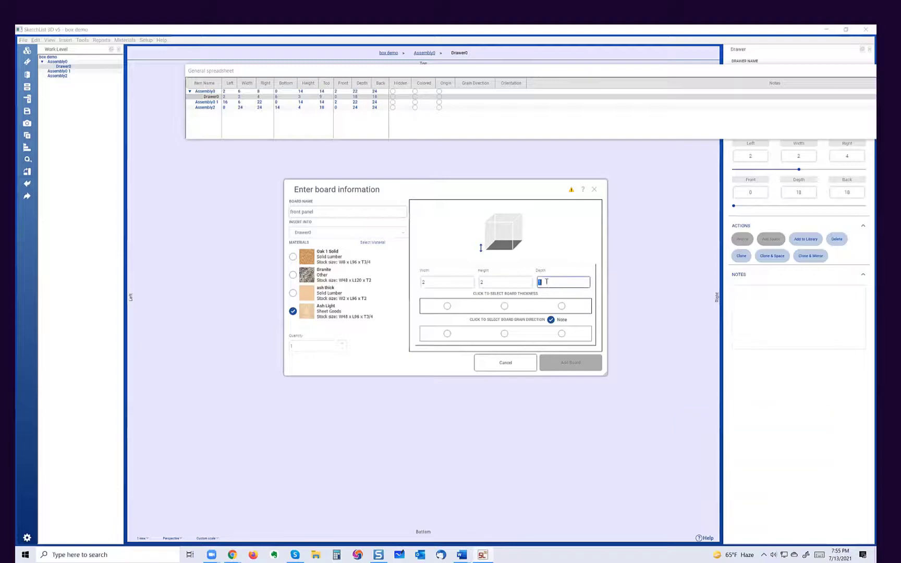
{"action": "key", "text": "BackSpace"}
{"action": "type", "text": "75"}
{"action": "left_click", "coordinate": [562, 307]}
{"action": "left_click", "coordinate": [447, 334]}
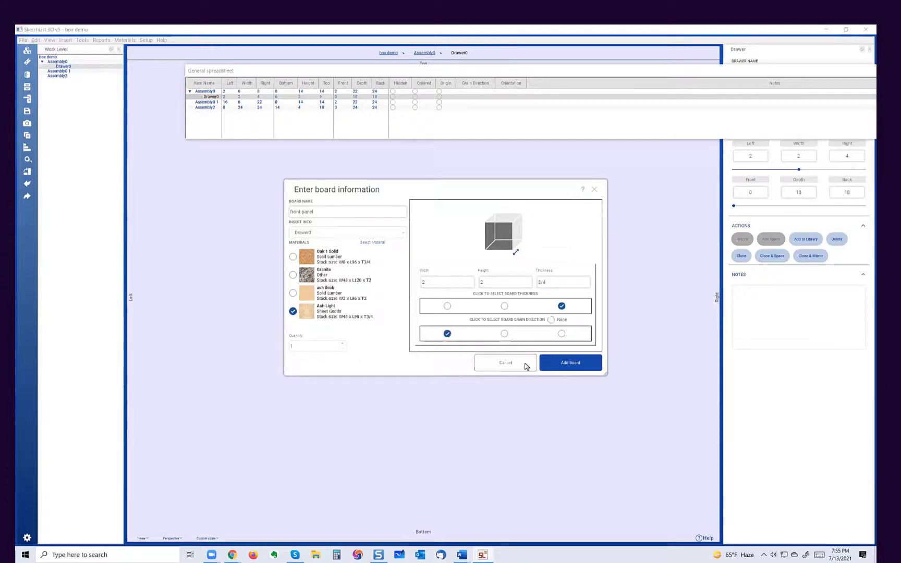
{"action": "left_click", "coordinate": [573, 362]}
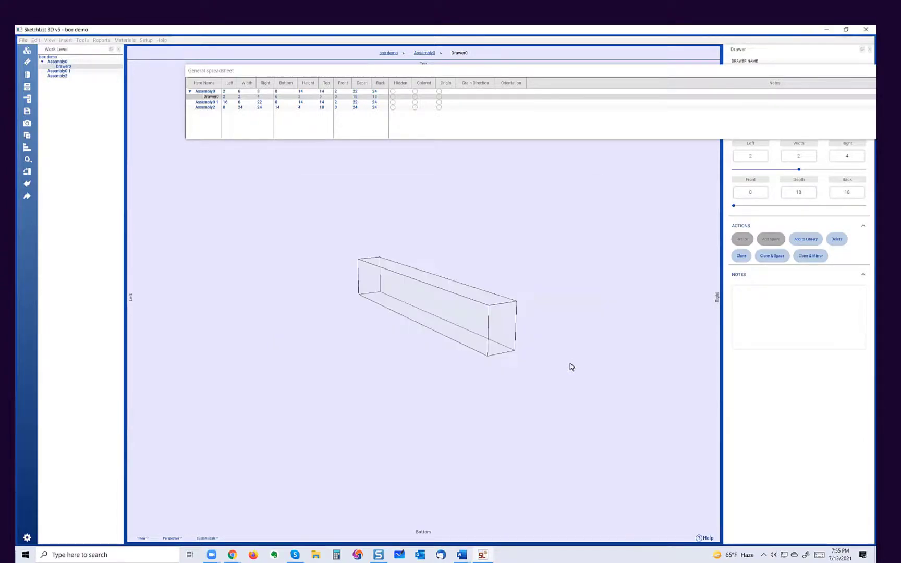
- Stretch the front panel's top up to a height of 3 on the model, and return to Assembly0's work level
{"action": "left_click", "coordinate": [493, 326]}
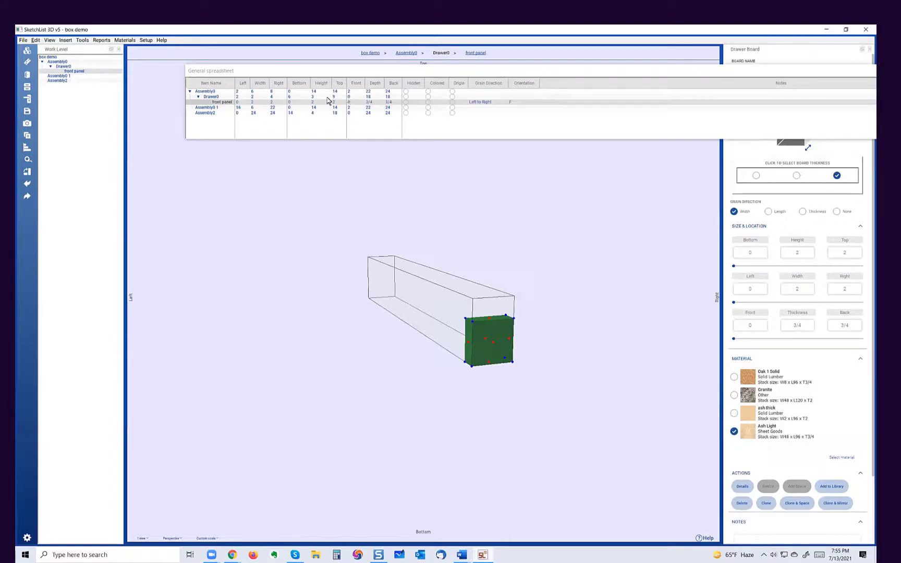
{"action": "left_click_drag", "start_coordinate": [490, 321], "coordinate": [498, 301]}
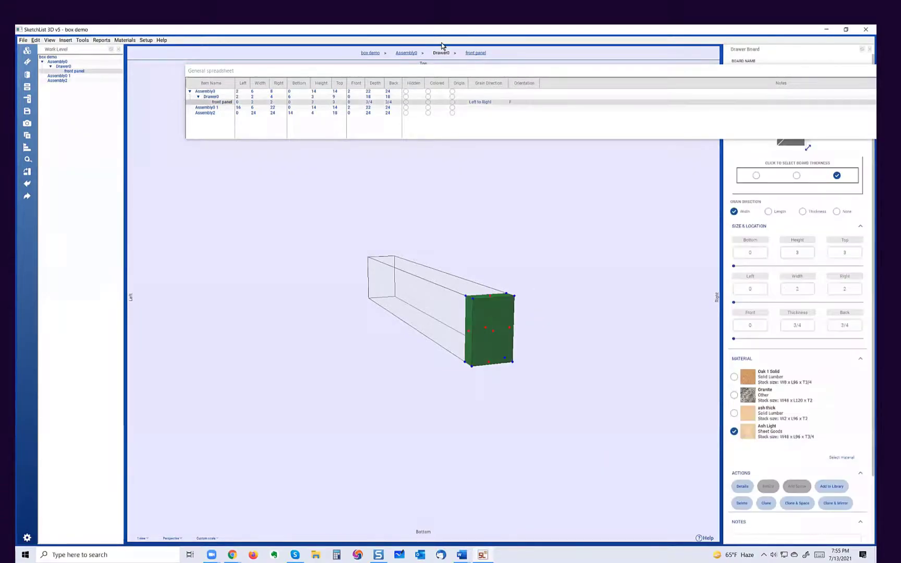
{"action": "left_click", "coordinate": [406, 53]}
{"action": "mouse_move", "coordinate": [462, 343]}
{"action": "left_mouse_down"}
{"action": "mouse_move", "coordinate": [455, 345]}
{"action": "mouse_move", "coordinate": [460, 325]}
{"action": "left_mouse_up"}
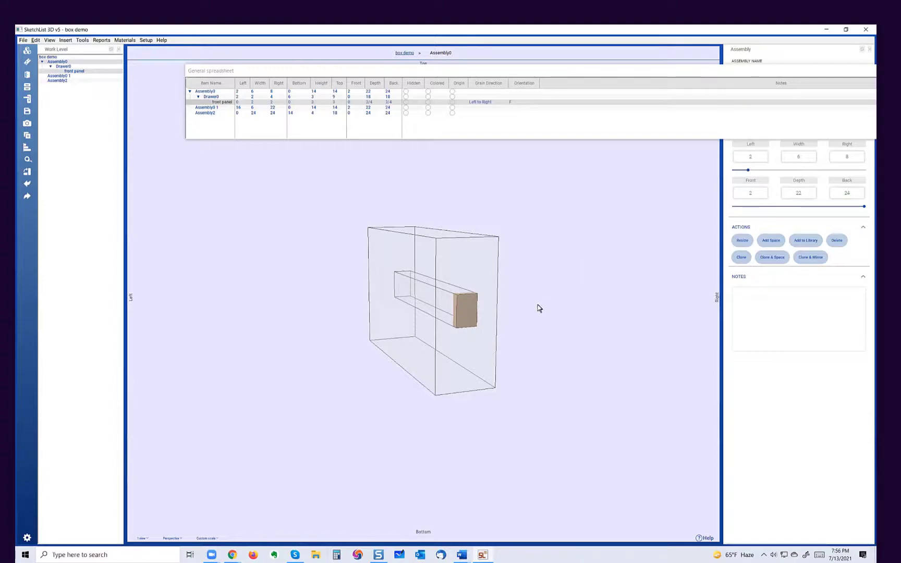
- Clone Drawer0 with its front panel and move the copy down to a bottom position of about 1 25/64
{"action": "left_click", "coordinate": [465, 313]}
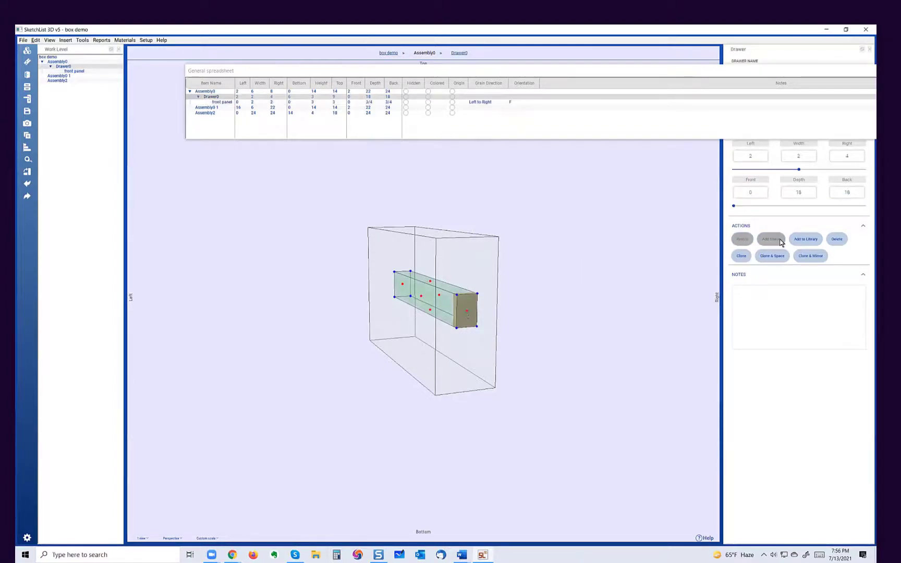
{"action": "left_click", "coordinate": [742, 256]}
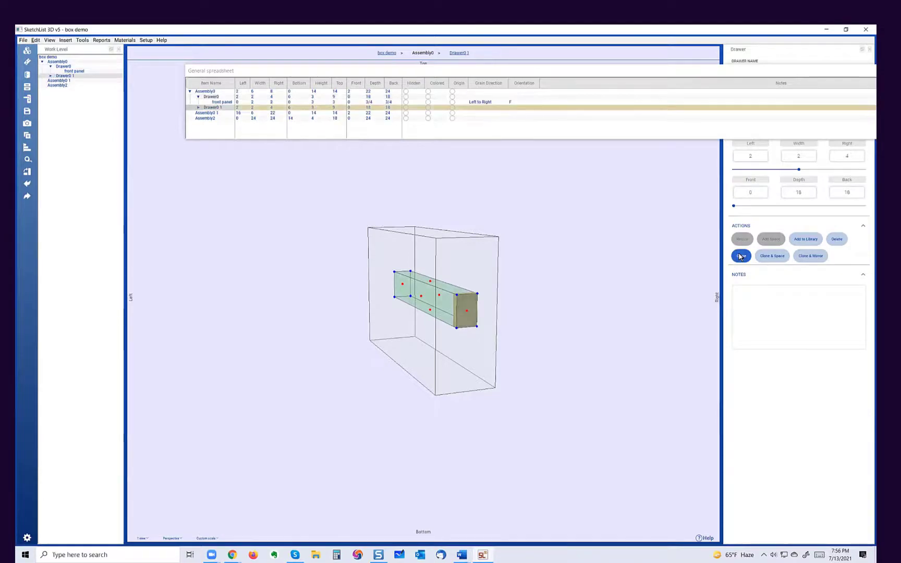
{"action": "left_click", "coordinate": [748, 74]}
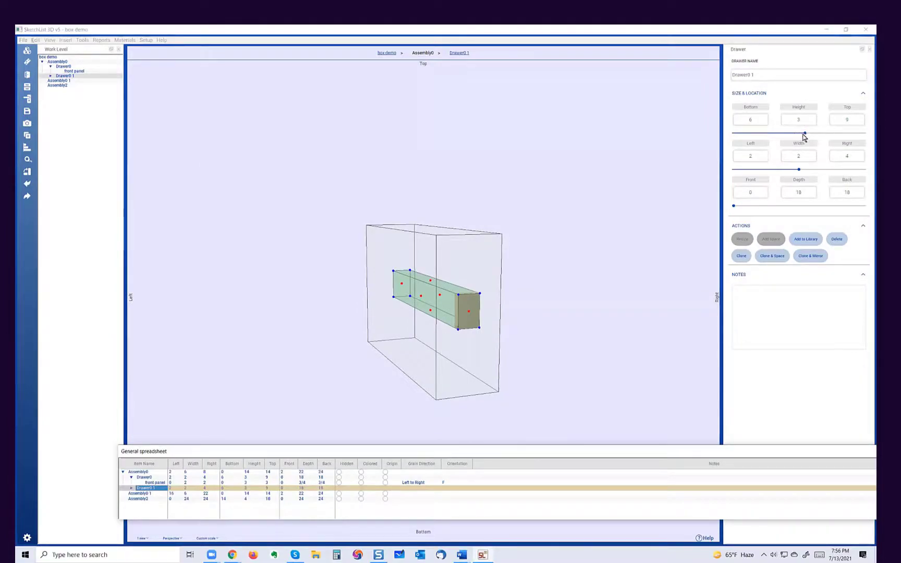
{"action": "left_click_drag", "start_coordinate": [805, 133], "coordinate": [751, 147]}
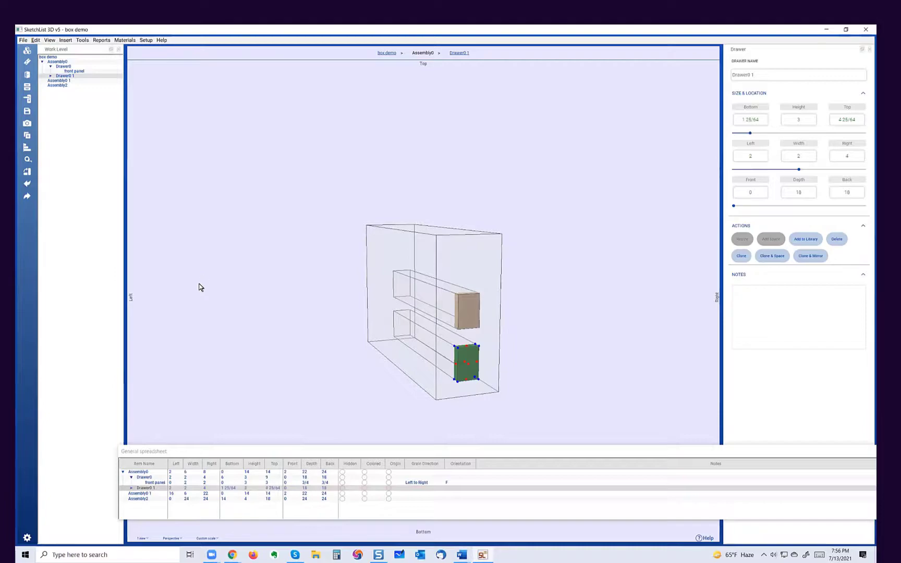
{"action": "left_click", "coordinate": [193, 372]}
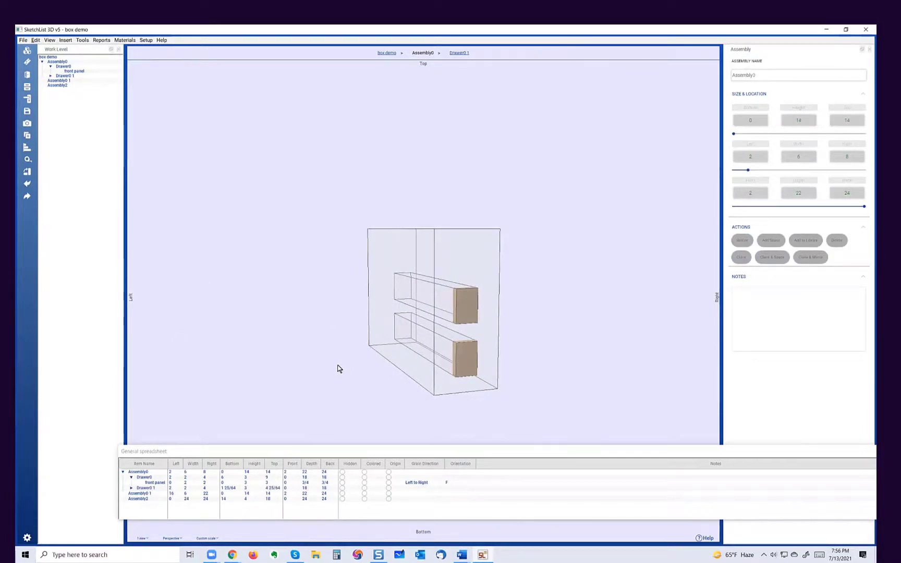
{"action": "left_click", "coordinate": [467, 370]}
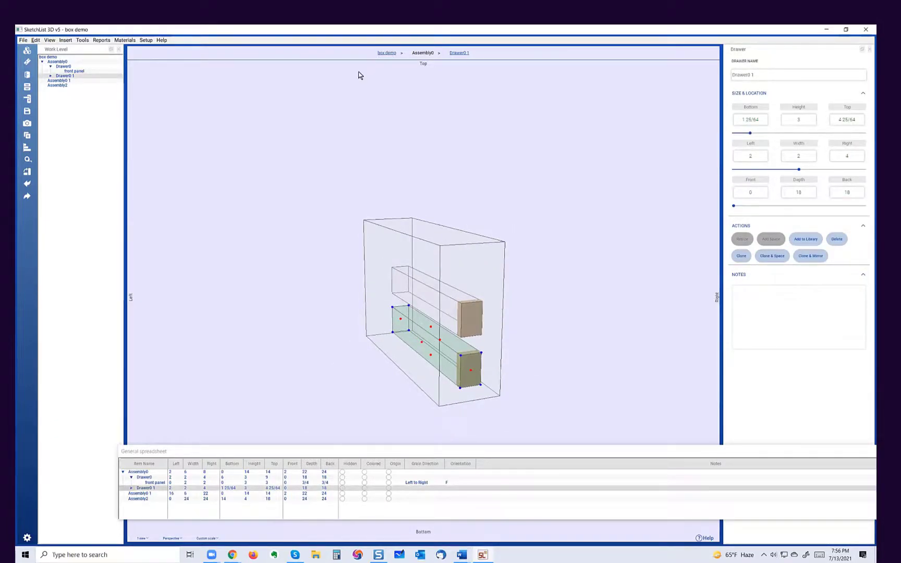
- Return to the box demo project level and delete the empty assembly Assembly0 1
{"action": "left_click", "coordinate": [385, 53]}
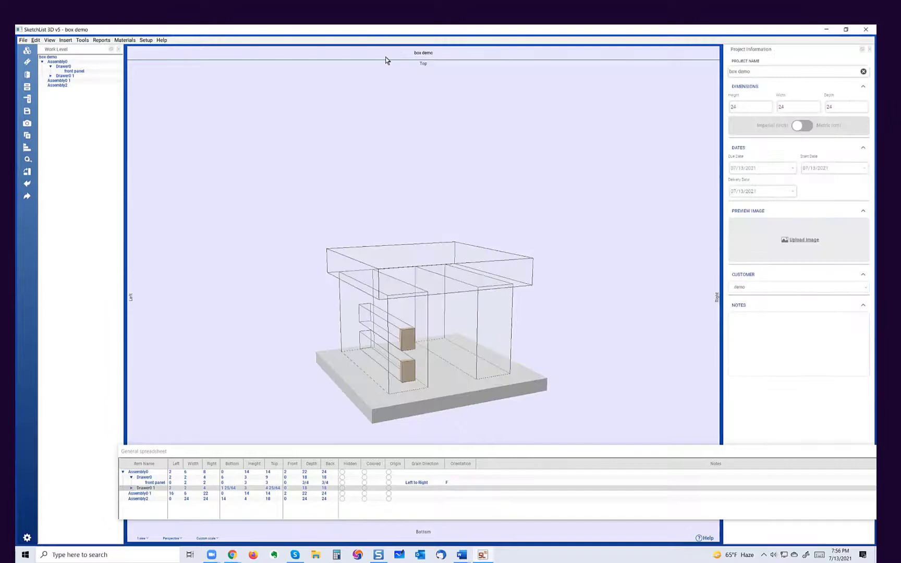
{"action": "left_click", "coordinate": [382, 354]}
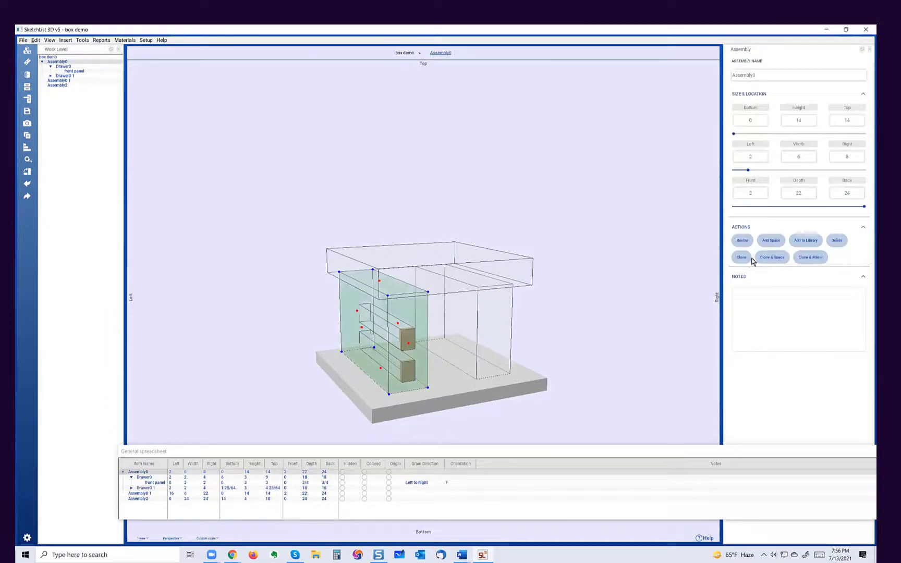
{"action": "left_click", "coordinate": [493, 341]}
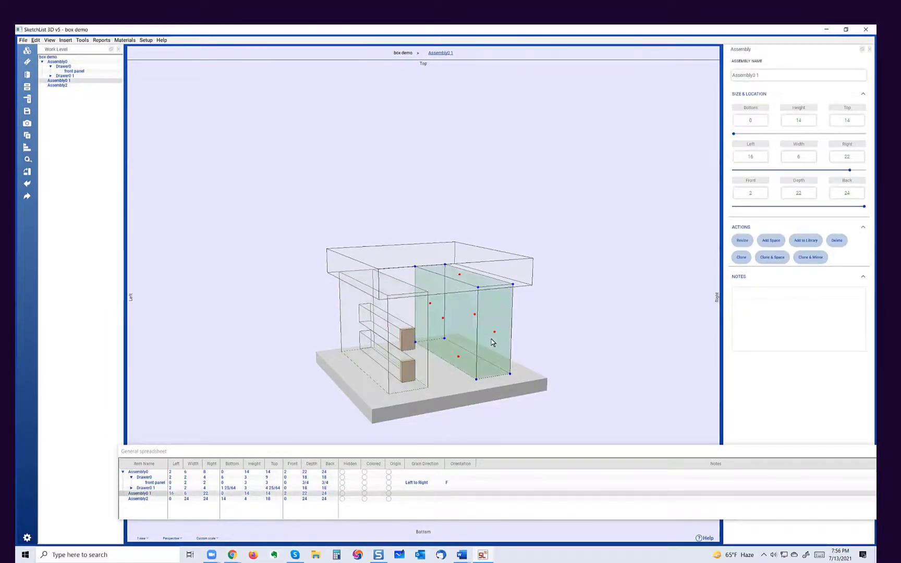
{"action": "key", "text": "Delete"}
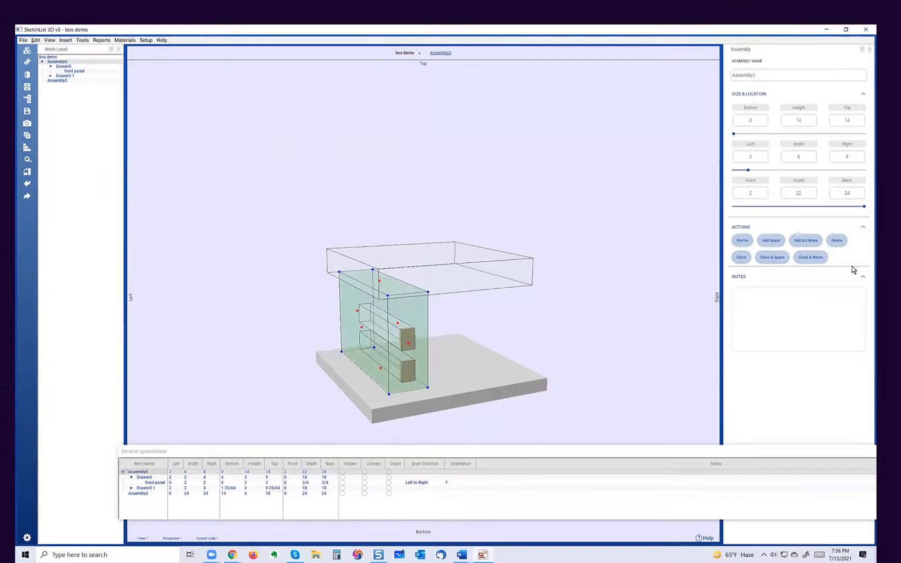
- Clone and mirror Assembly0 with its drawers to the opposite side of the project, and check both assemblies from another angle
{"action": "left_click", "coordinate": [819, 257]}
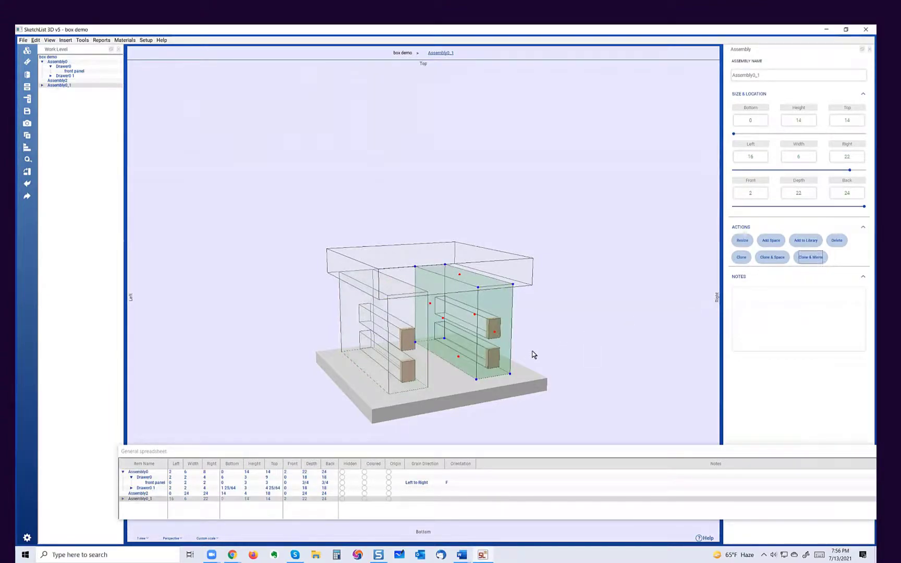
{"action": "left_click_drag", "start_coordinate": [480, 358], "coordinate": [409, 370]}
{"action": "left_click", "coordinate": [426, 369]}
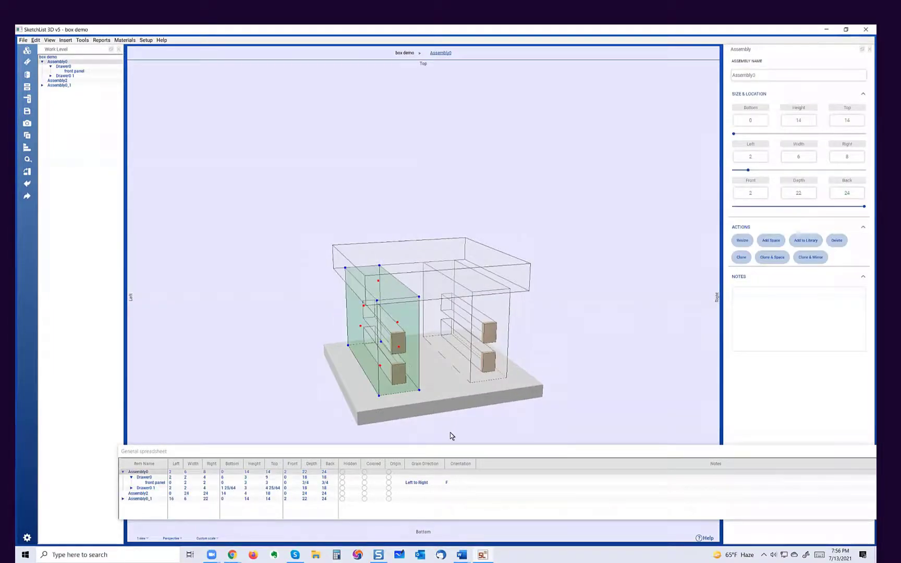